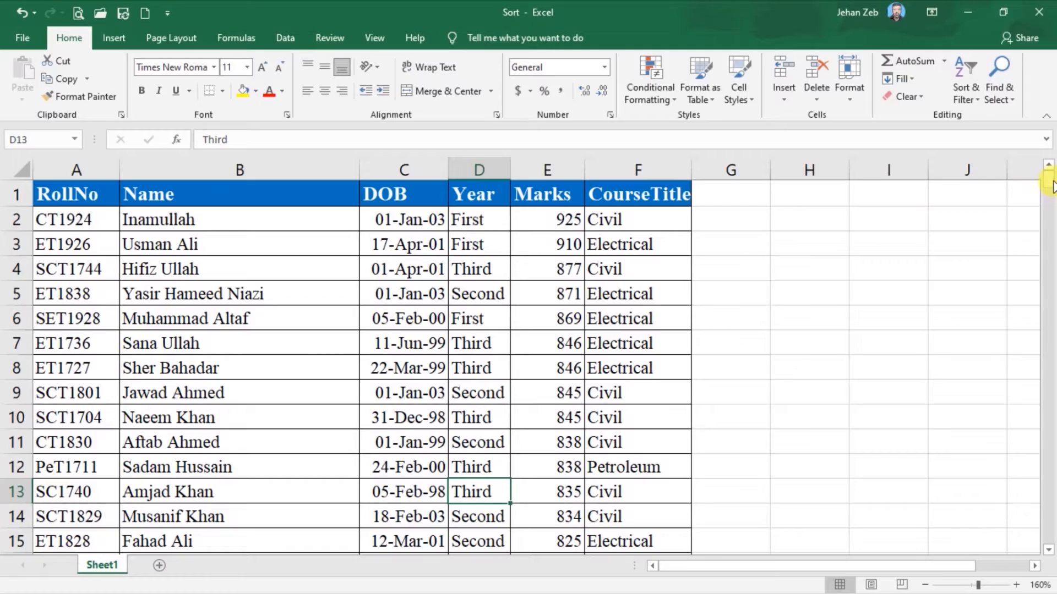
mouse_move(1051, 186)
mouse_down()
mouse_move(1052, 321)
mouse_move(1051, 172)
mouse_up()
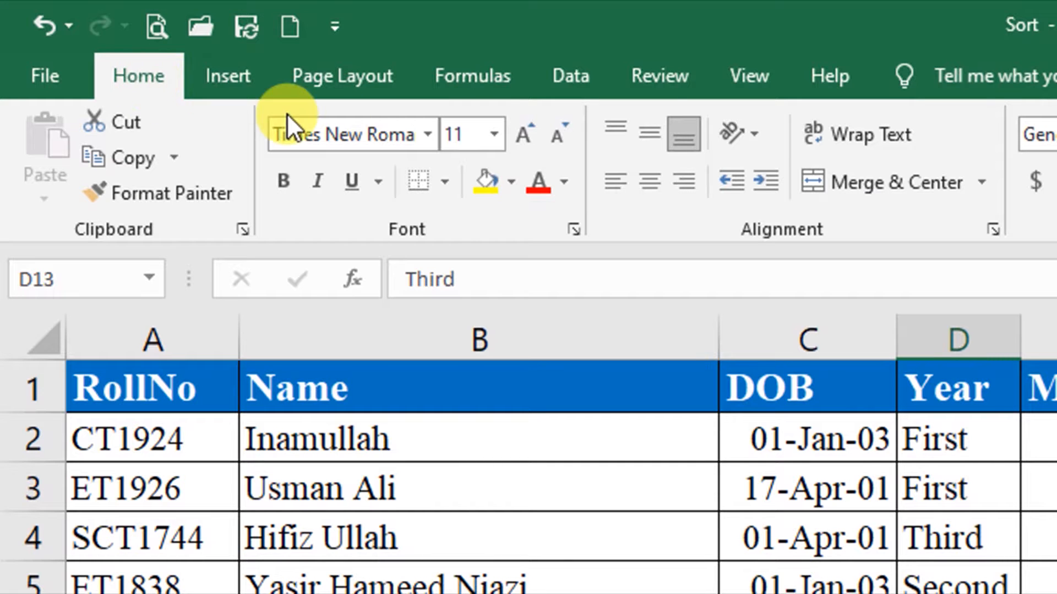
click(959, 202)
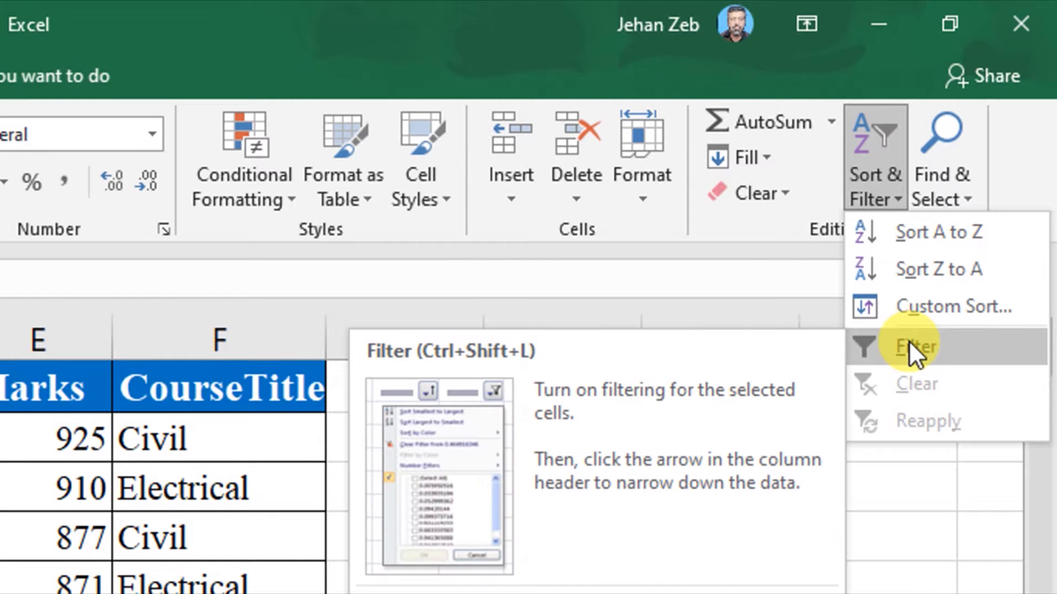
click(161, 118)
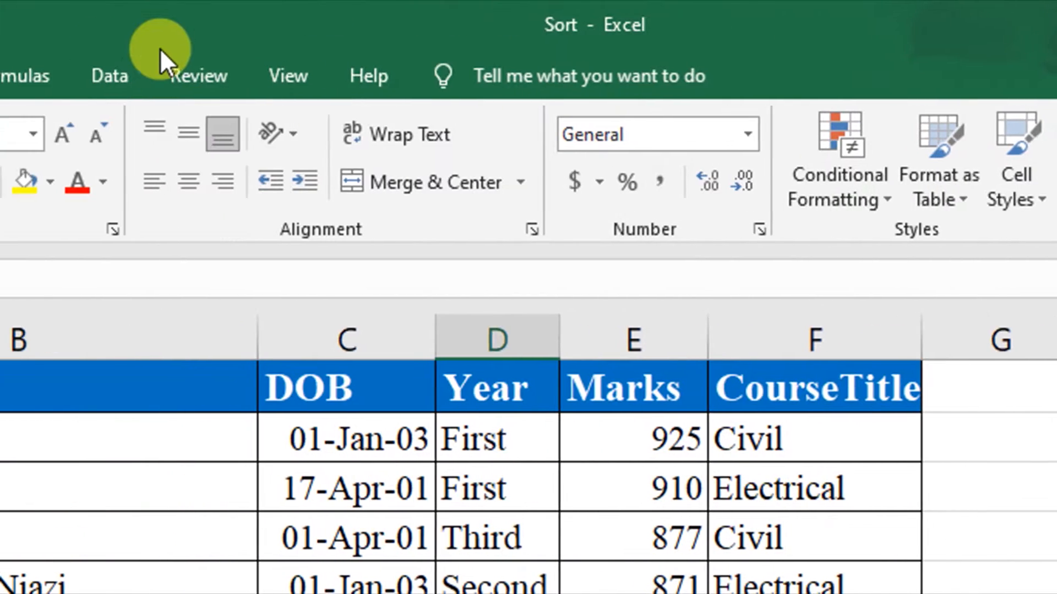
click(110, 69)
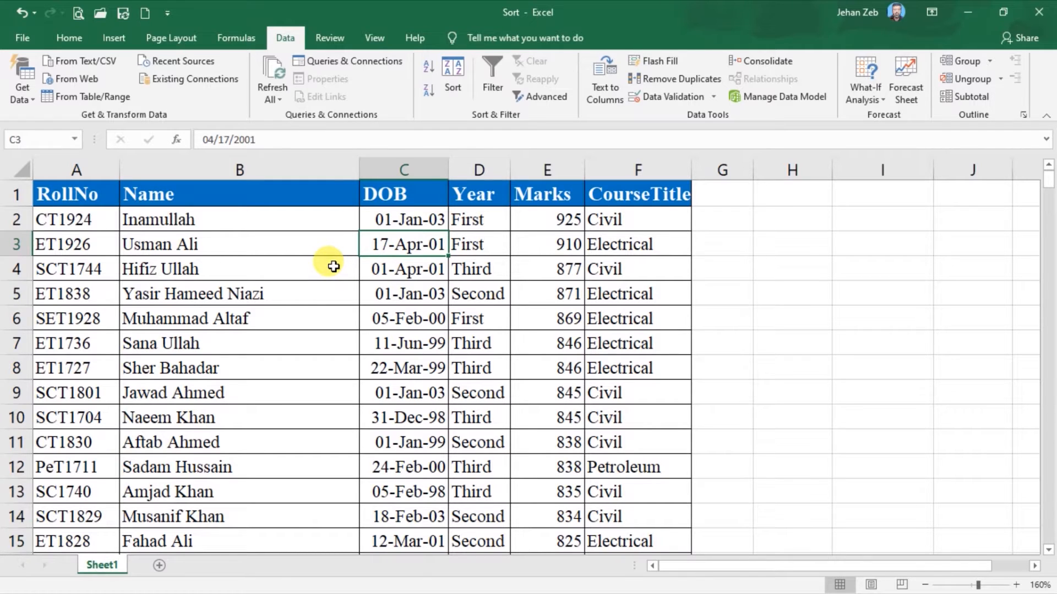
click(334, 266)
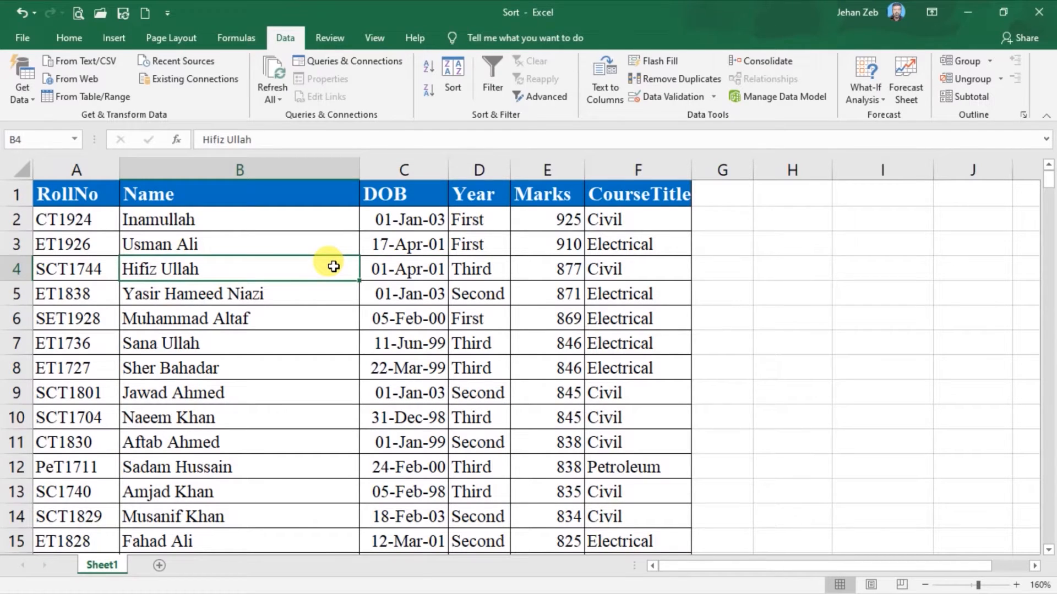
click(772, 315)
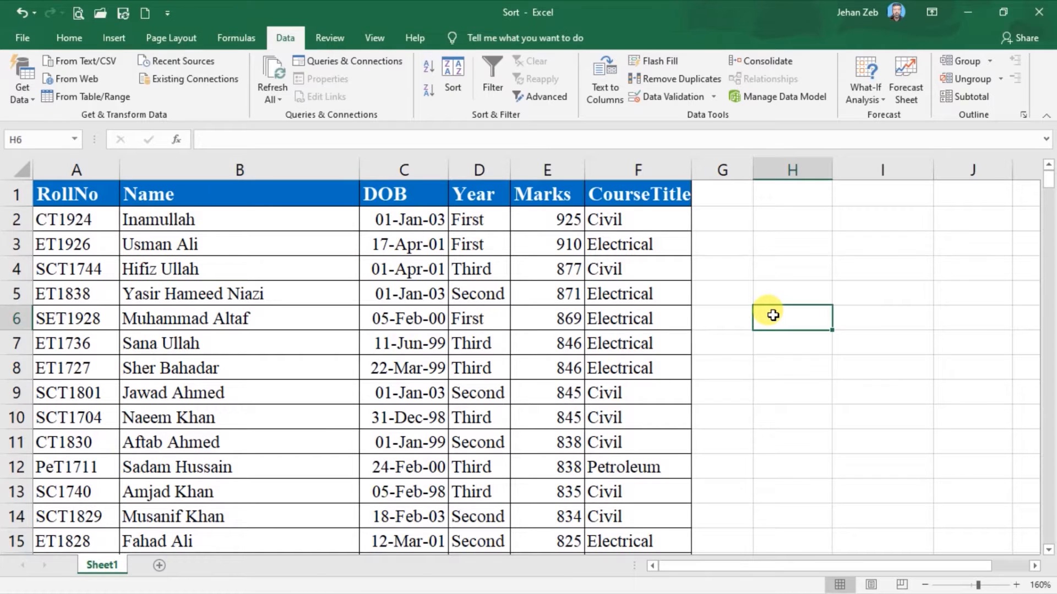
- Turn on filtering for the student records table, toggling the header filters off and on again once
click(324, 268)
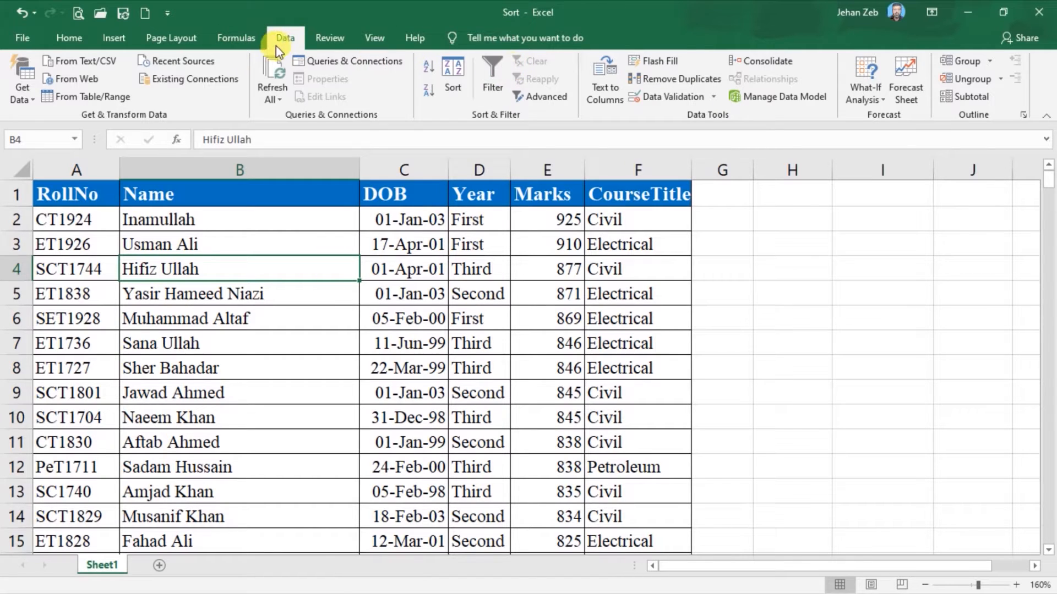
click(68, 38)
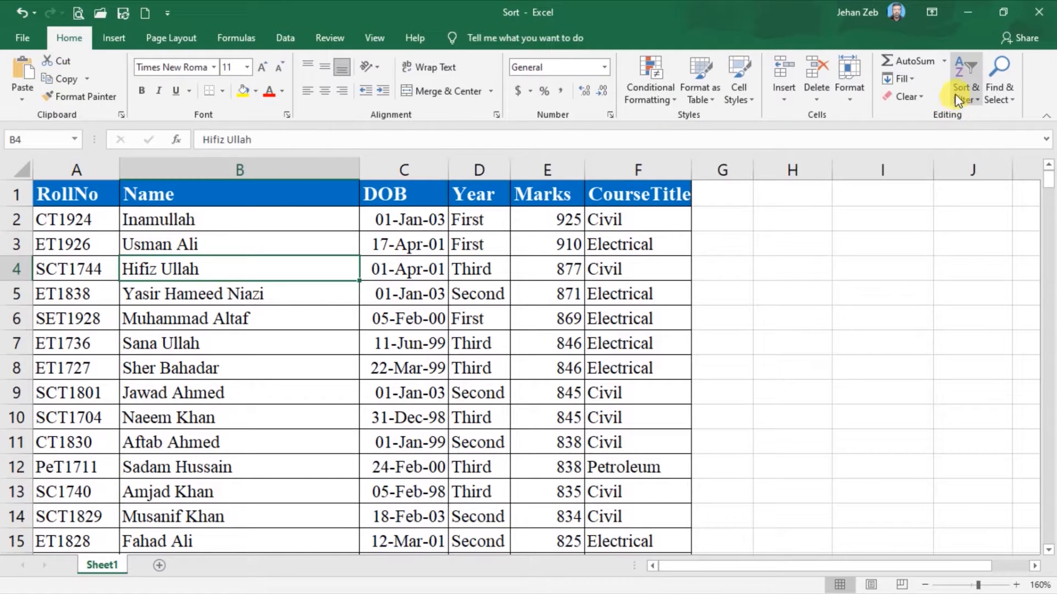
click(969, 85)
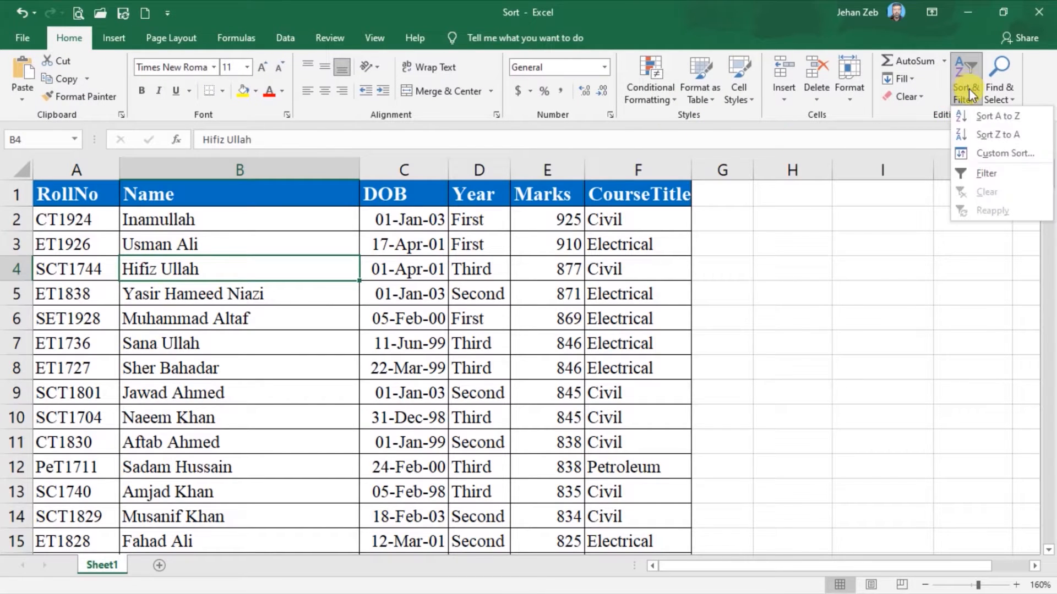
click(979, 172)
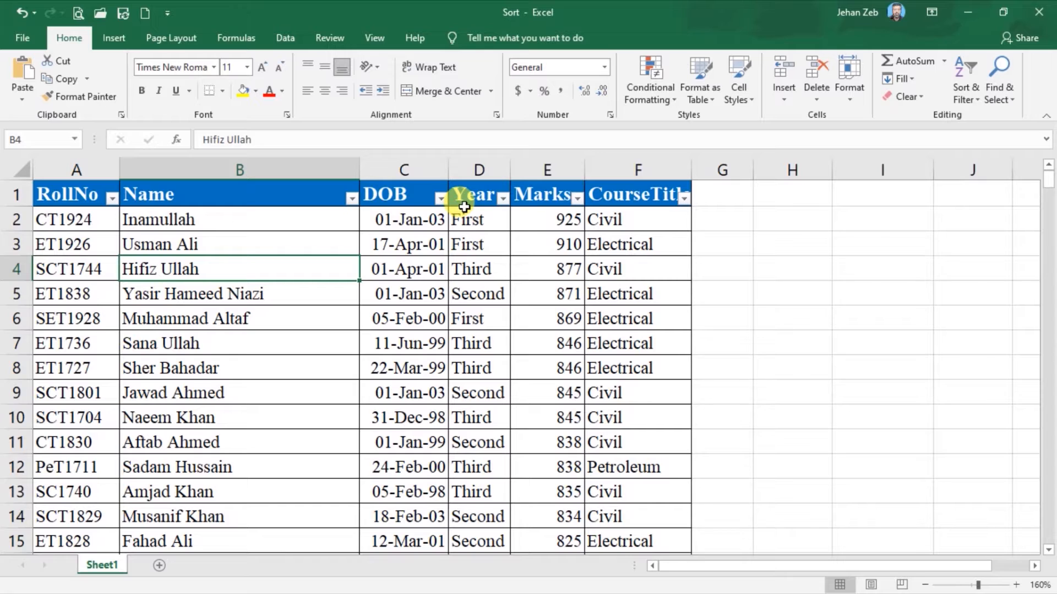
key(ctrl+shift+l)
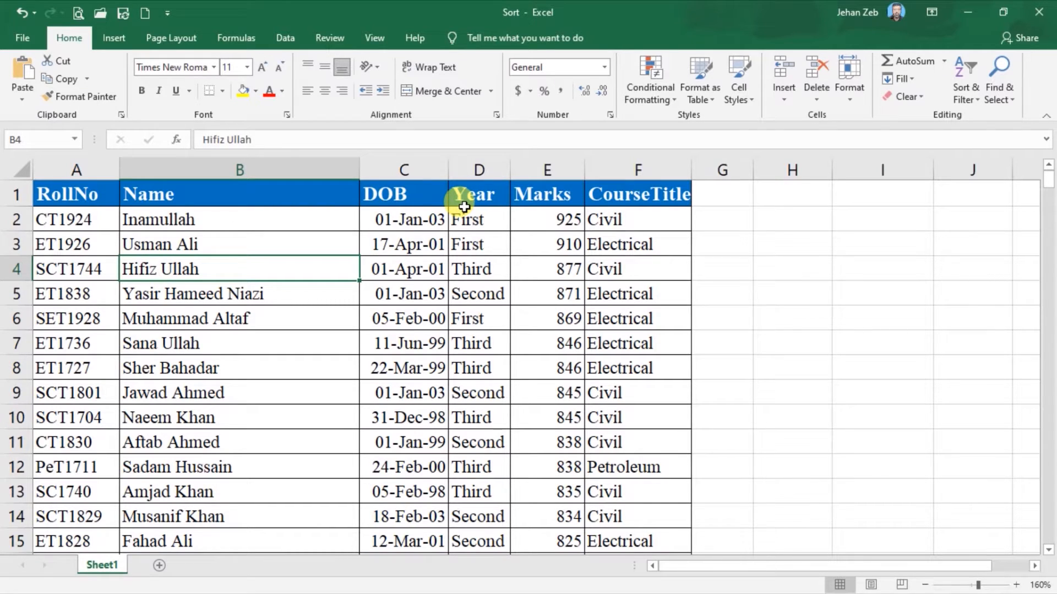
key(ctrl+shift+l)
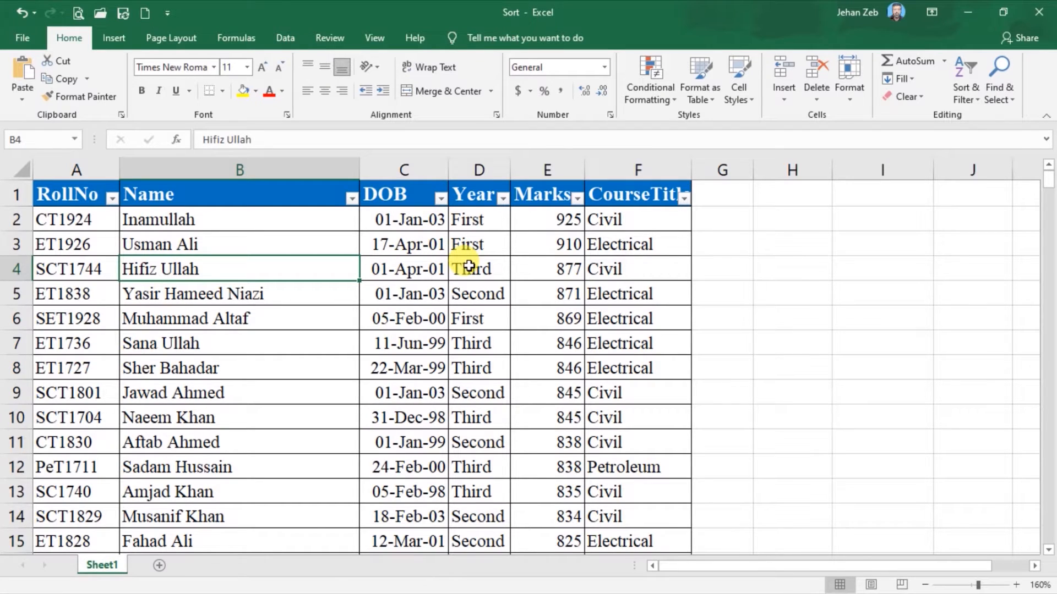
- Filter the Year column to only First and look through the filtered records
click(502, 198)
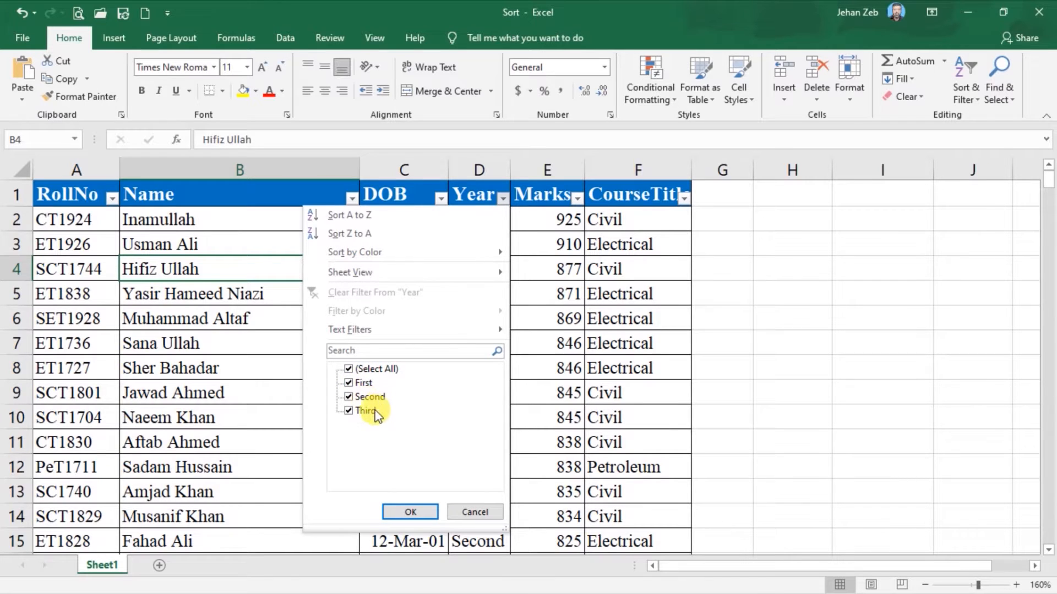
click(349, 369)
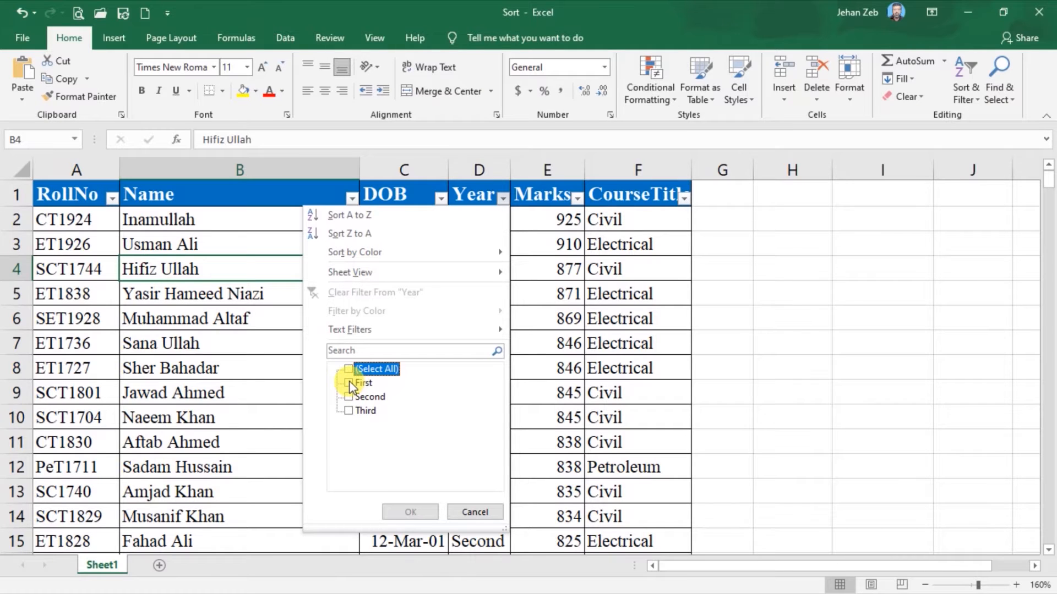
click(349, 383)
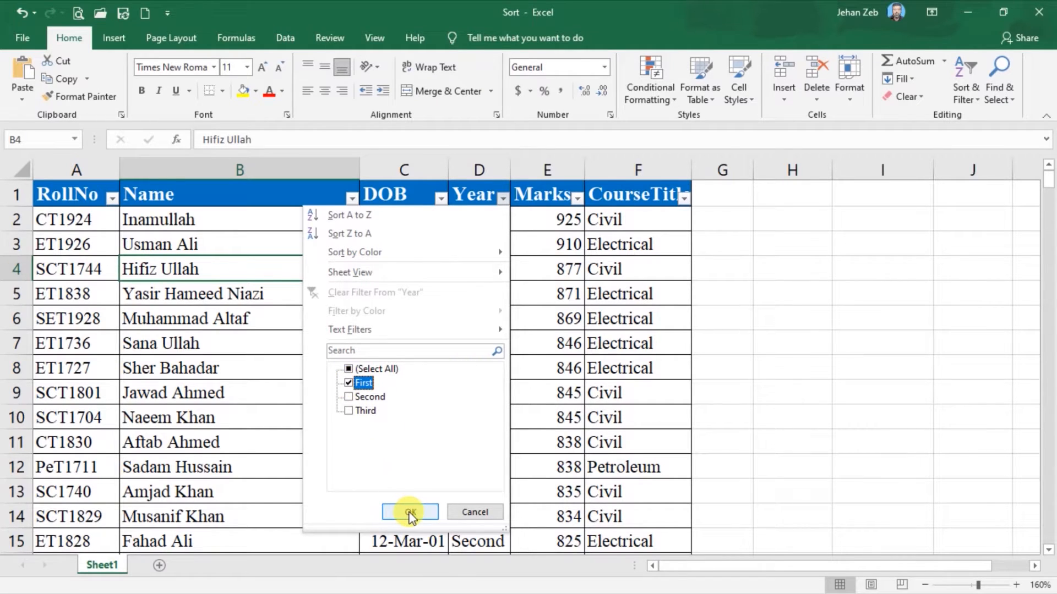
click(410, 513)
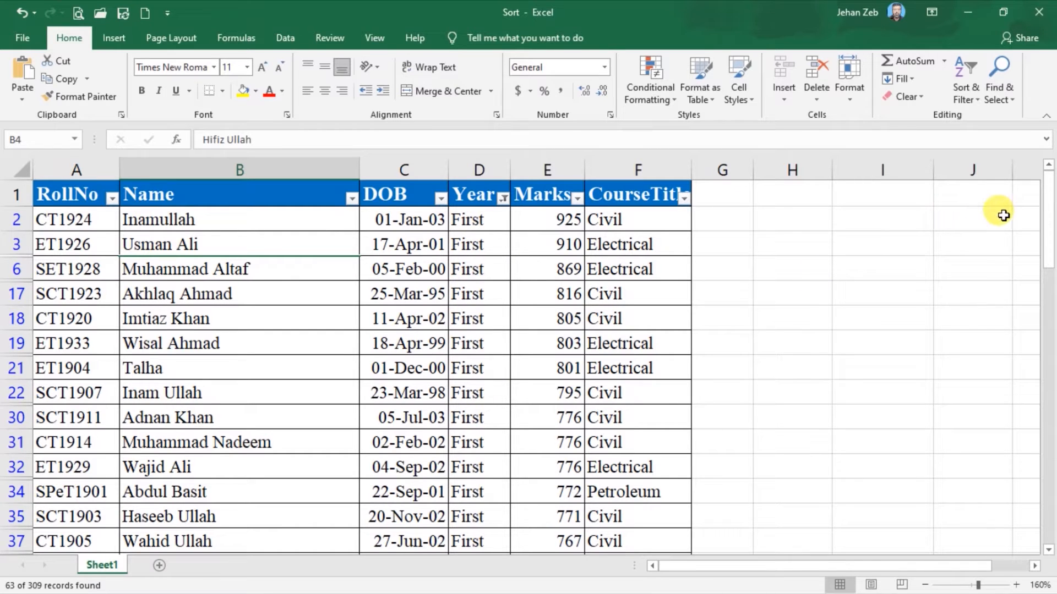
drag(1047, 211, 1040, 174)
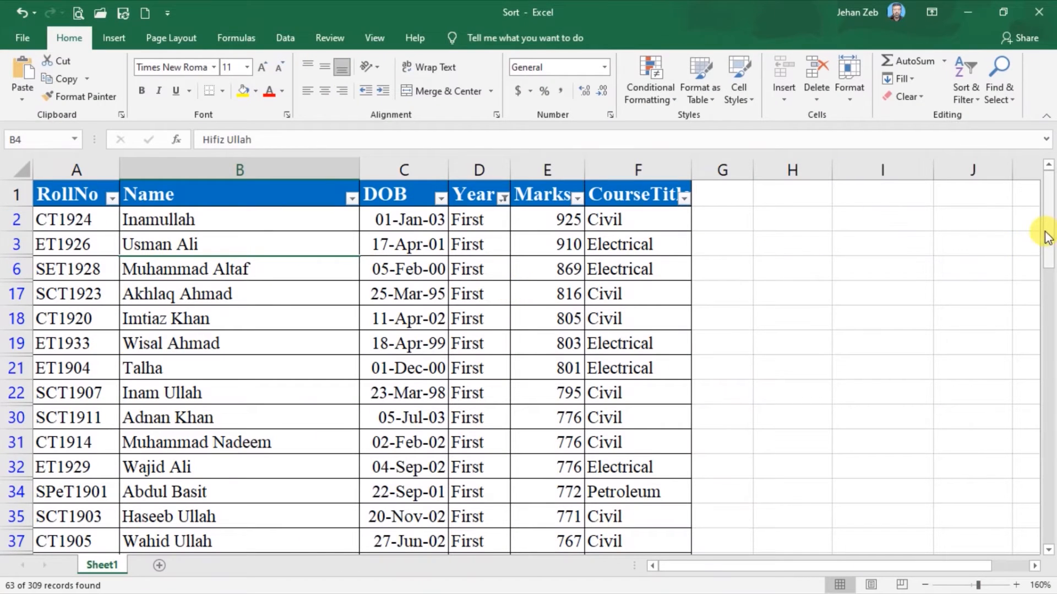
mouse_move(1046, 236)
mouse_down()
mouse_move(1043, 223)
mouse_move(1042, 283)
mouse_move(1039, 218)
mouse_up()
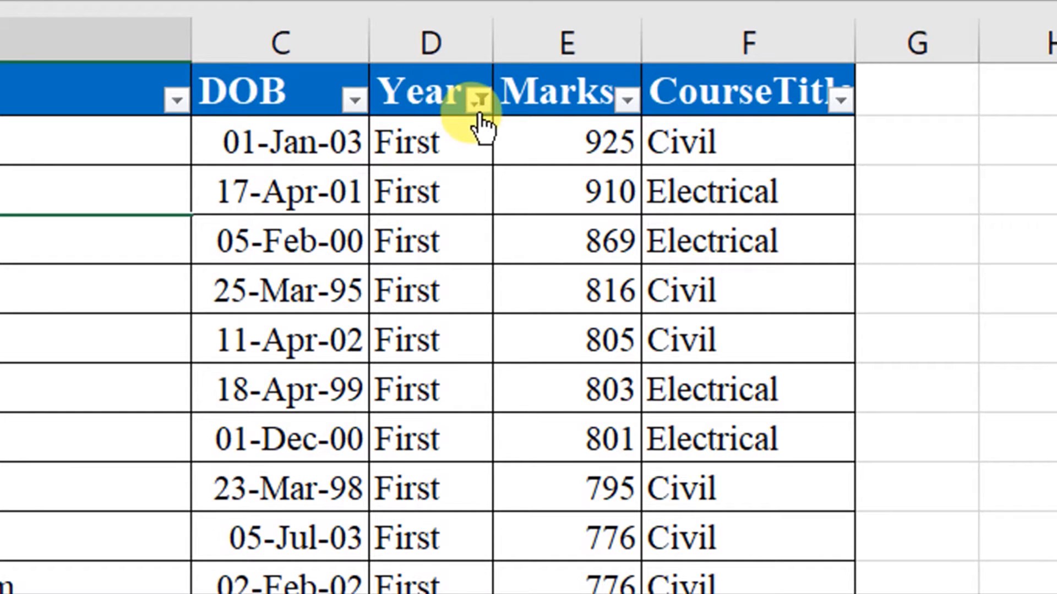
- Clear the filter from the Year column
mouse_move(482, 103)
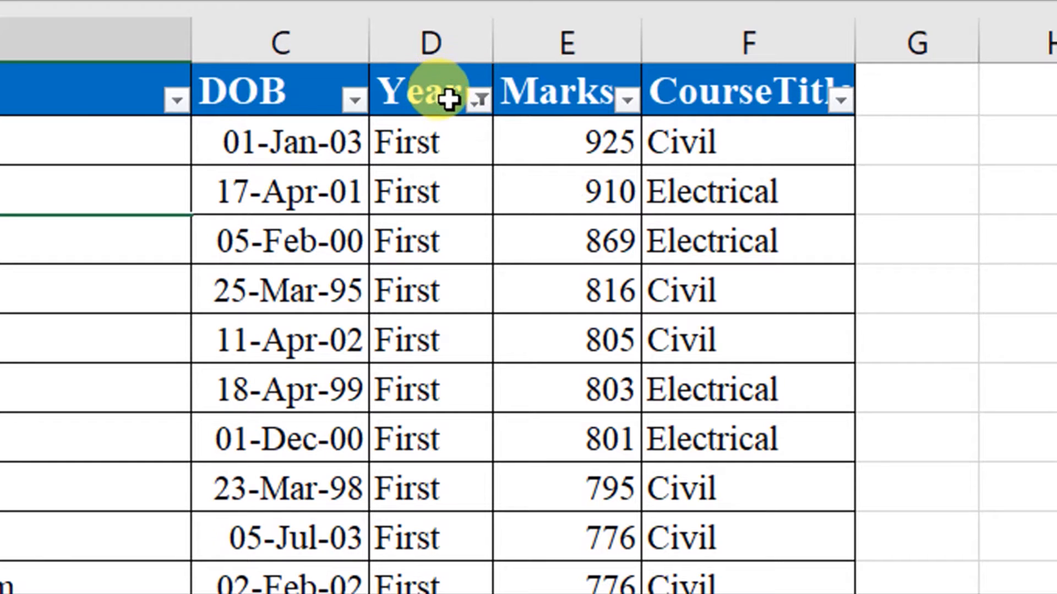
click(480, 99)
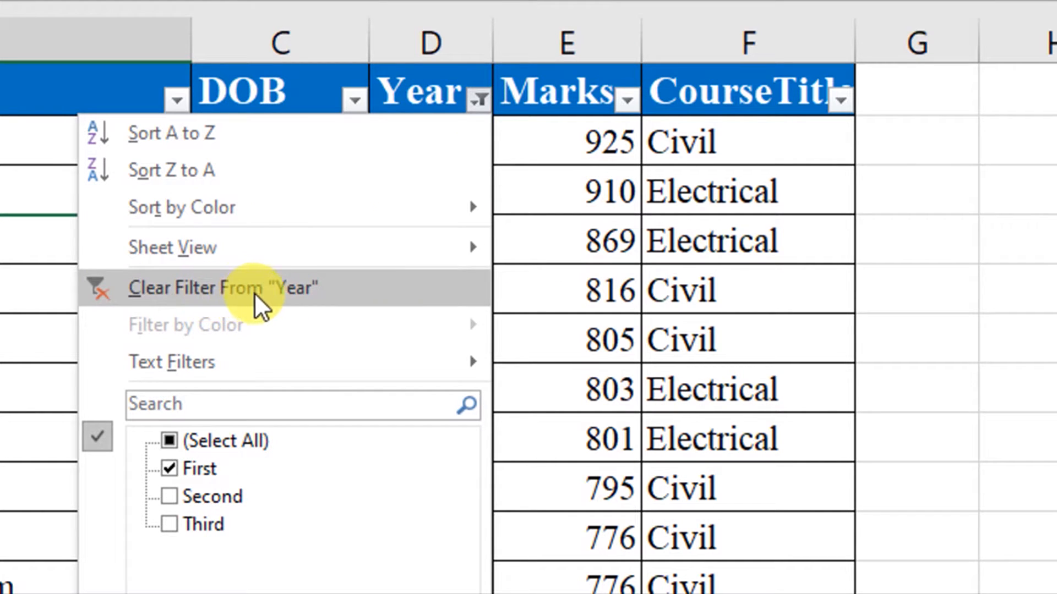
click(284, 296)
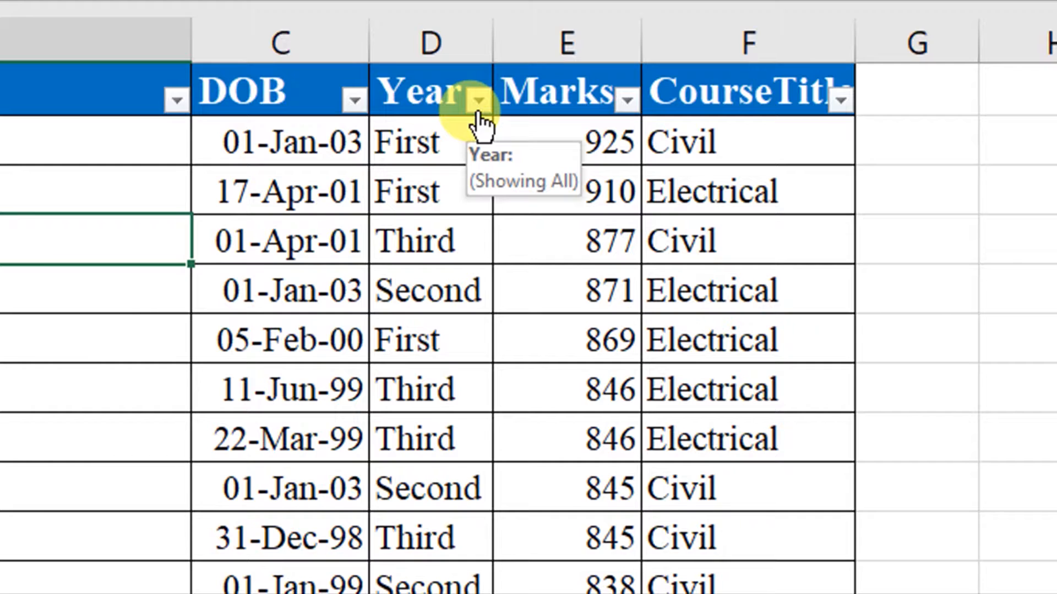
- Filter the Year column to the values First and Third, and look through the filtered records
click(478, 102)
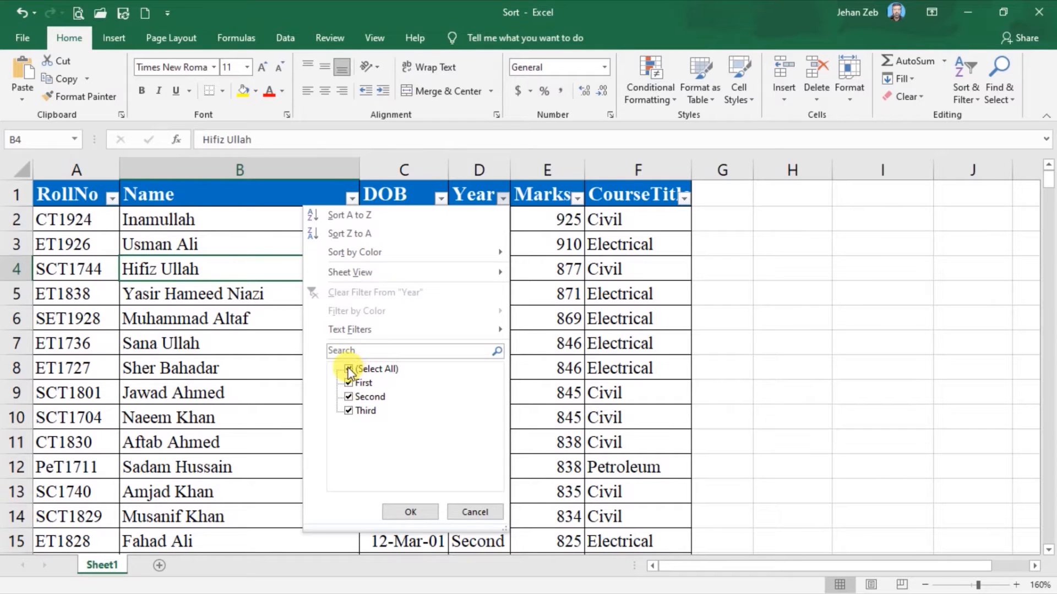
click(349, 369)
click(349, 383)
click(349, 411)
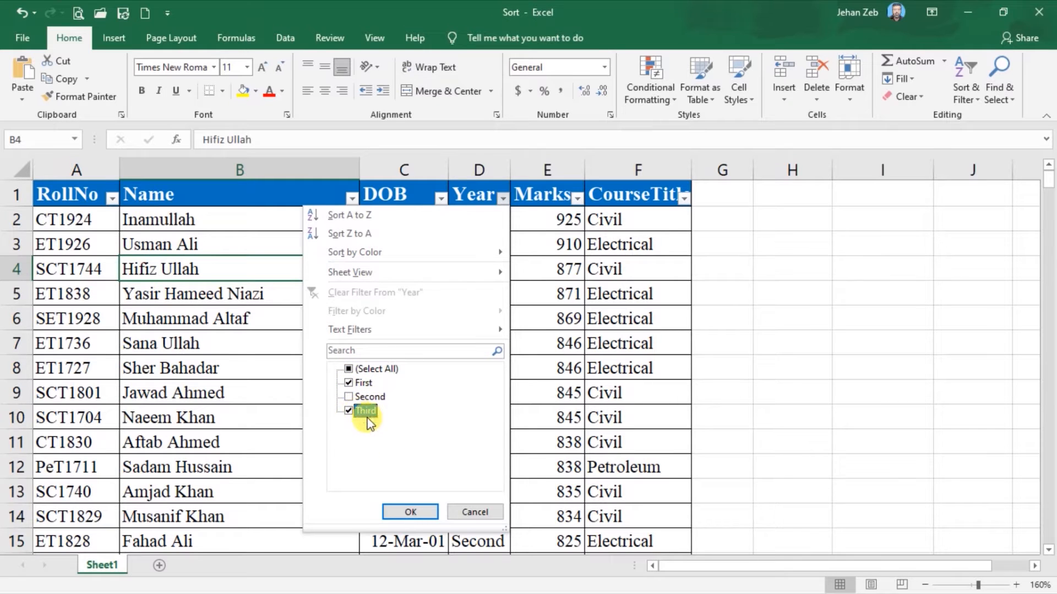
click(412, 513)
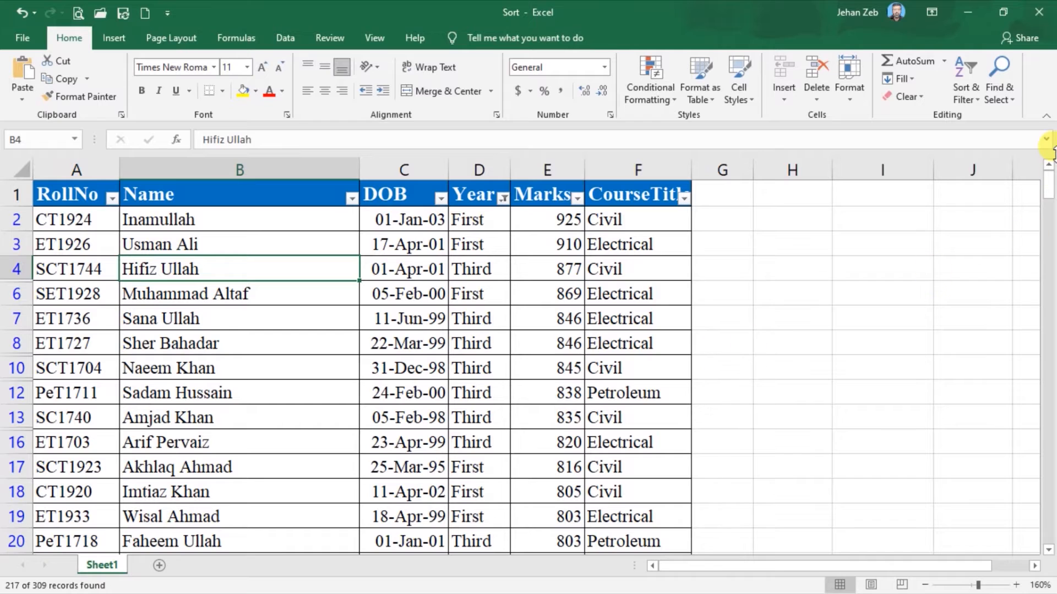
drag(1051, 186, 1047, 165)
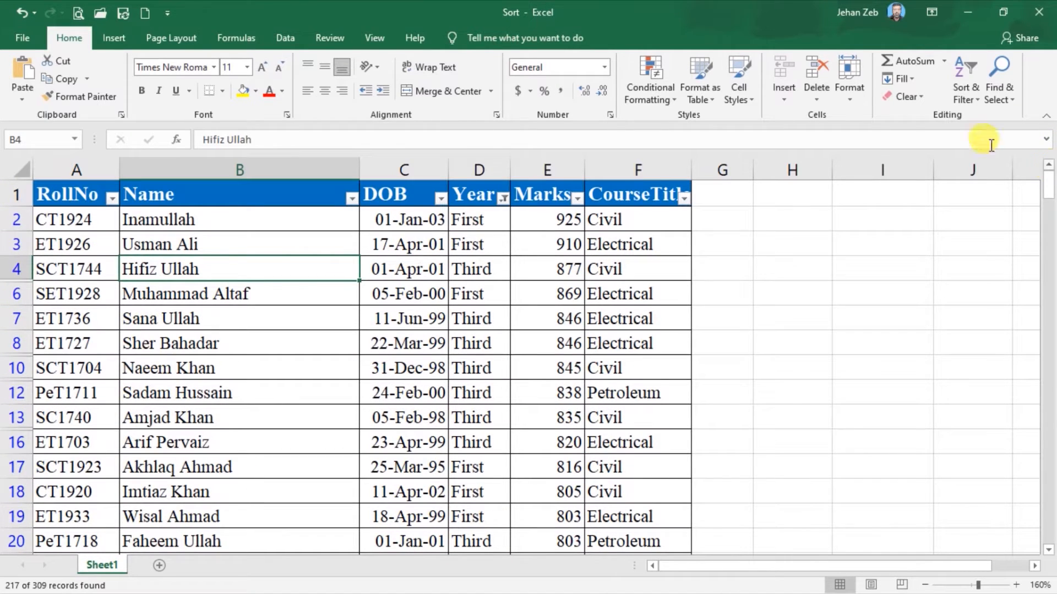
- Change the Year column's filter so that only First is selected
click(504, 200)
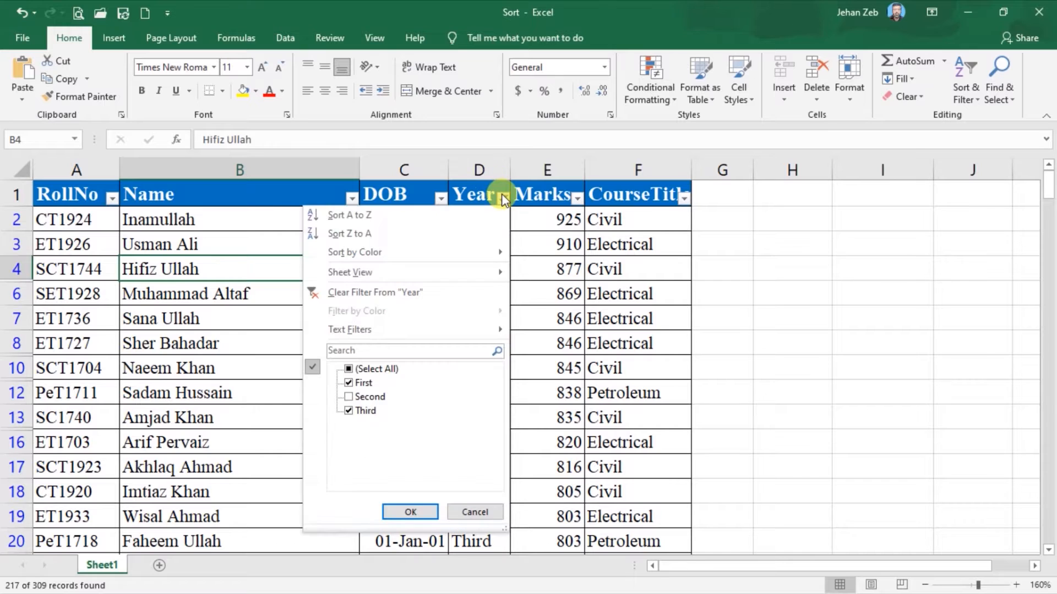
click(348, 368)
click(349, 369)
click(349, 368)
click(349, 369)
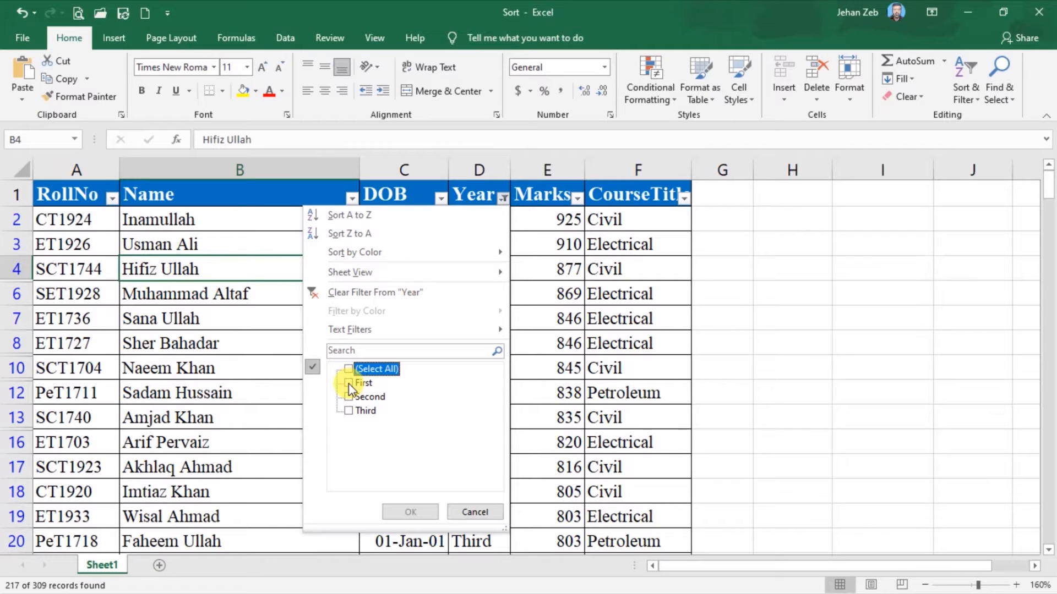
click(349, 383)
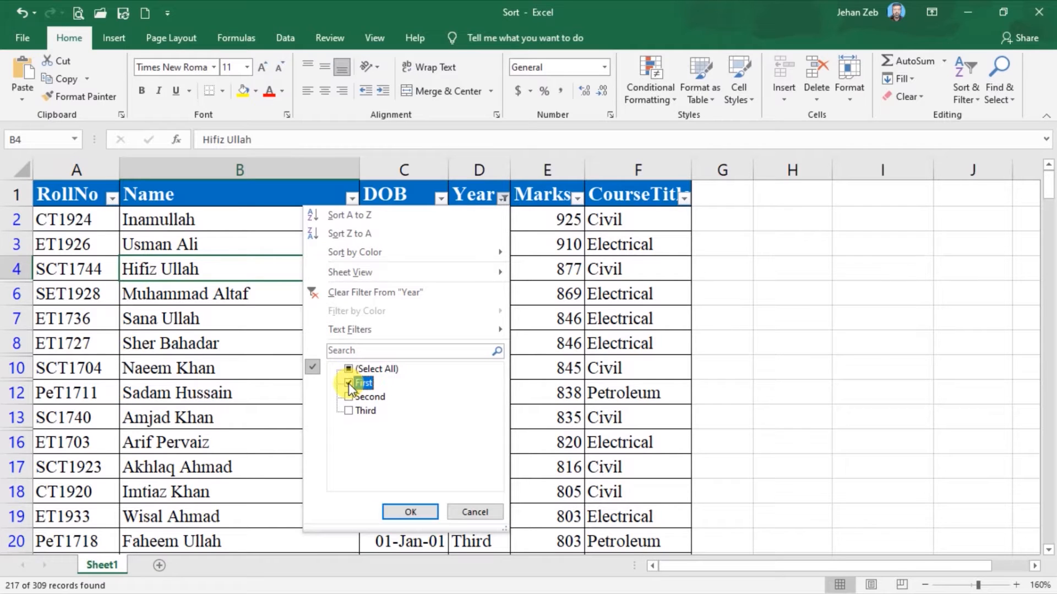
click(411, 512)
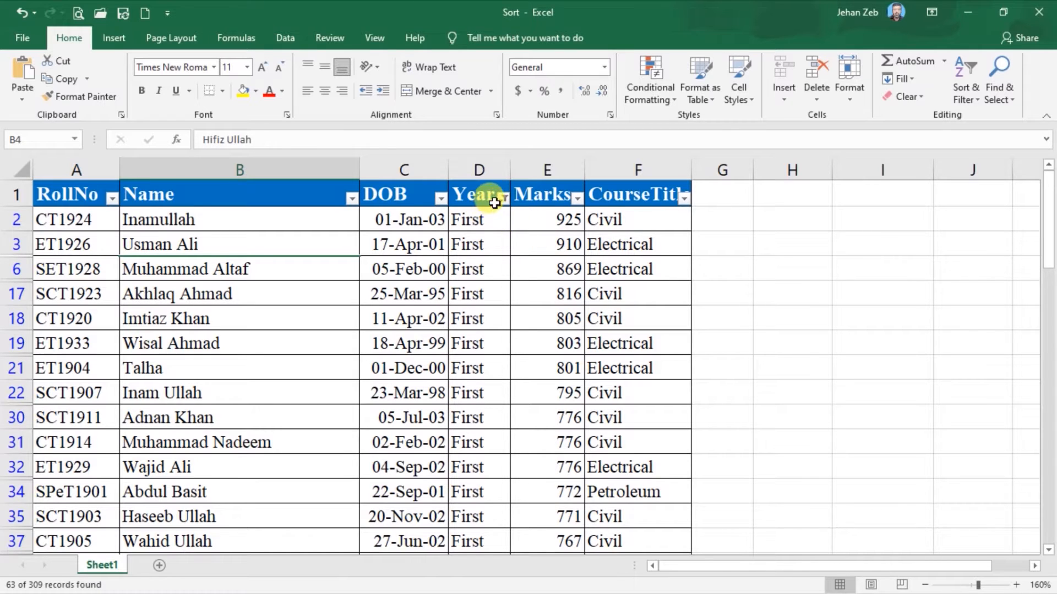
- Filter the CourseTitle column to only Civil, then check the Year column's filter options and close them unchanged
click(684, 199)
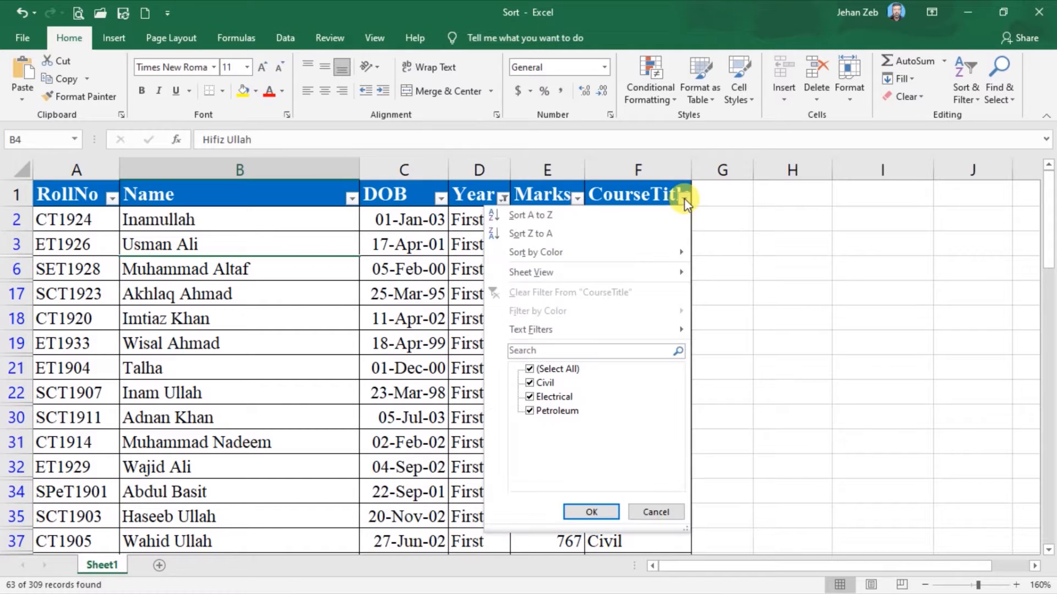
click(530, 370)
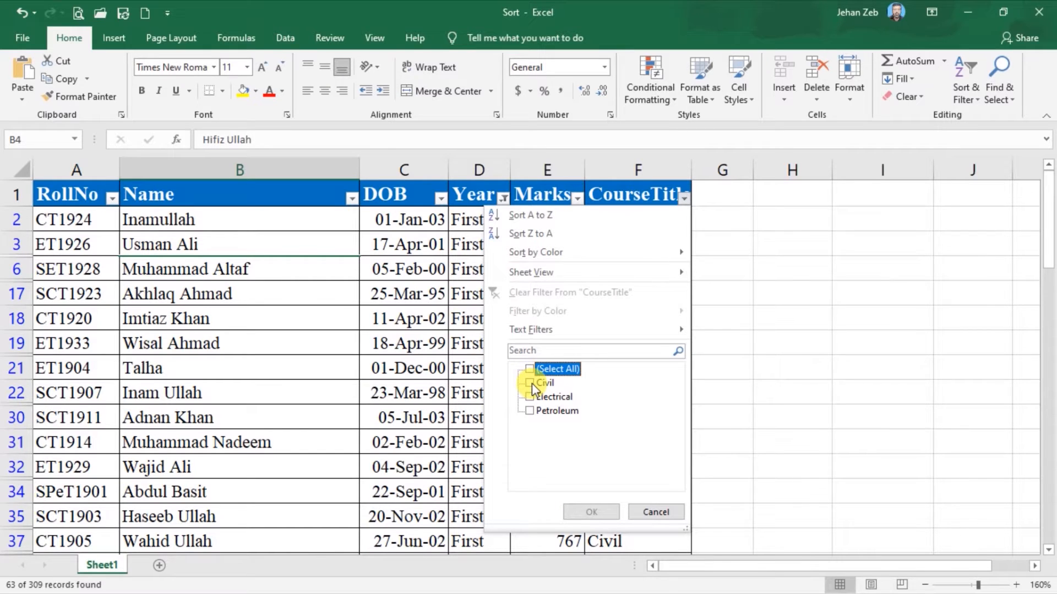
click(530, 383)
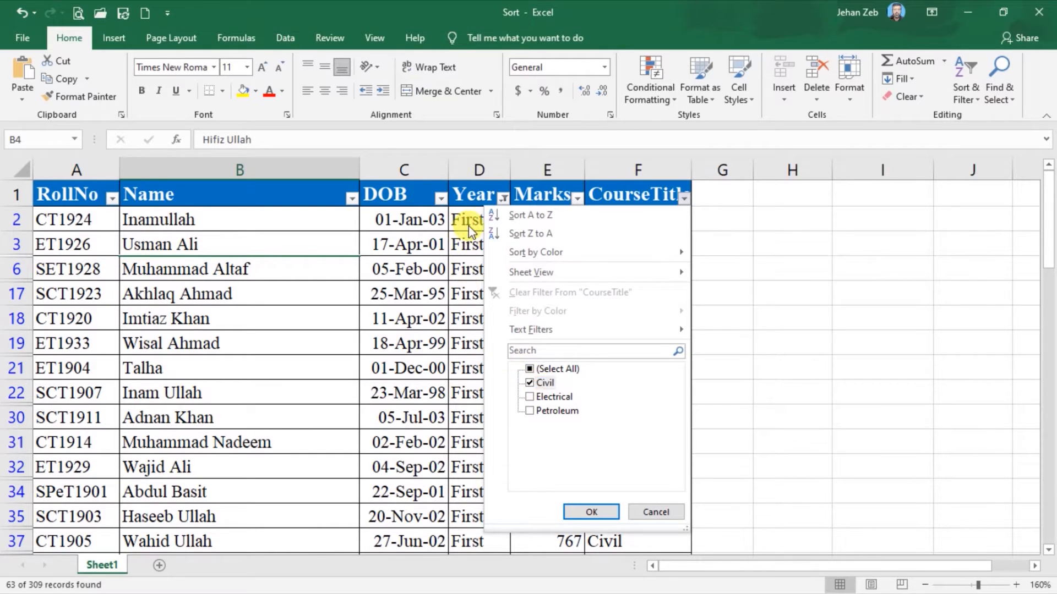
click(591, 512)
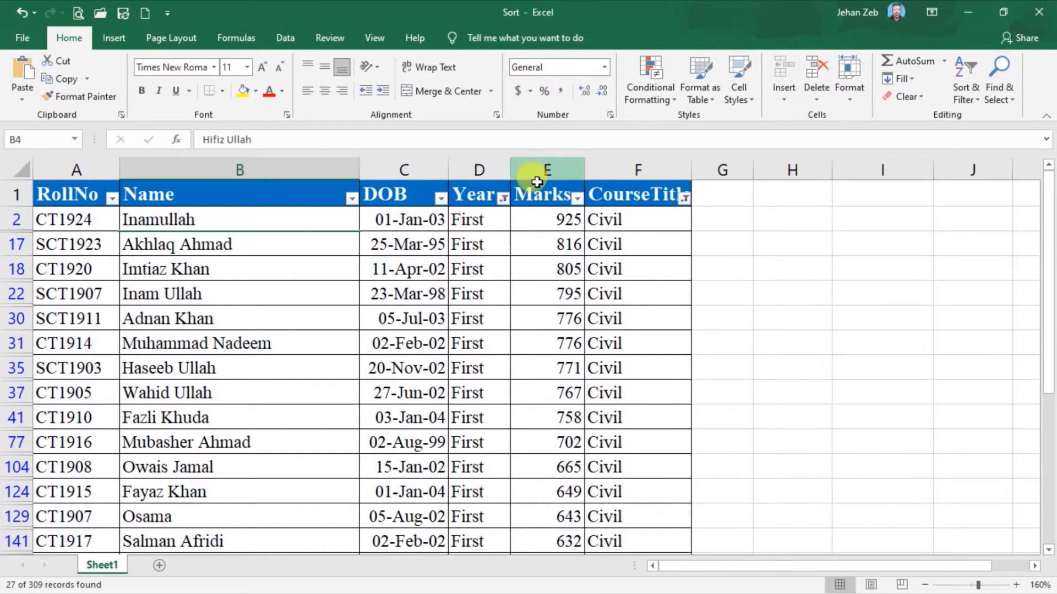
click(504, 199)
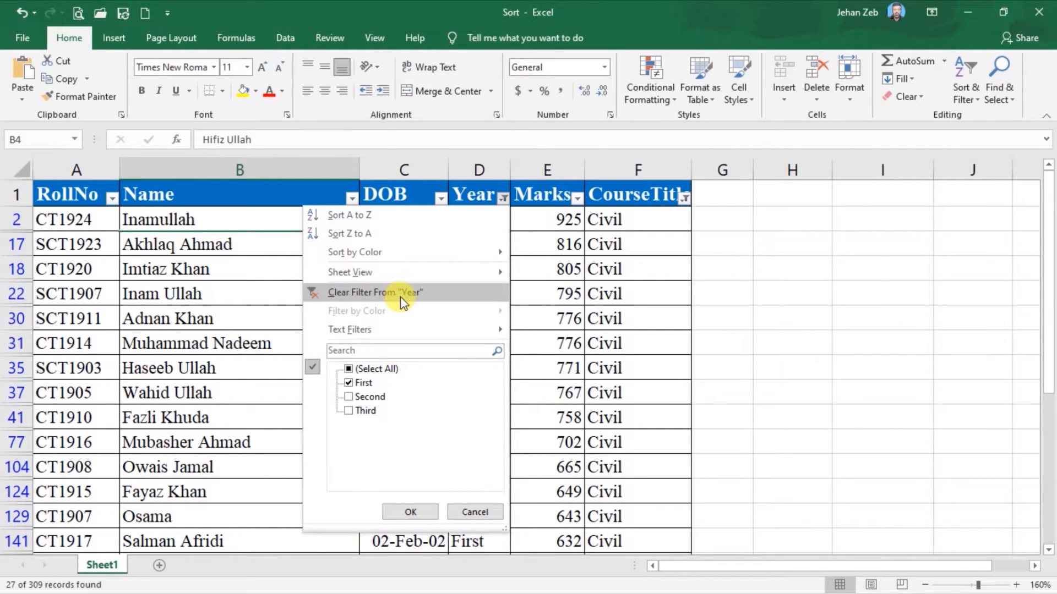
click(613, 229)
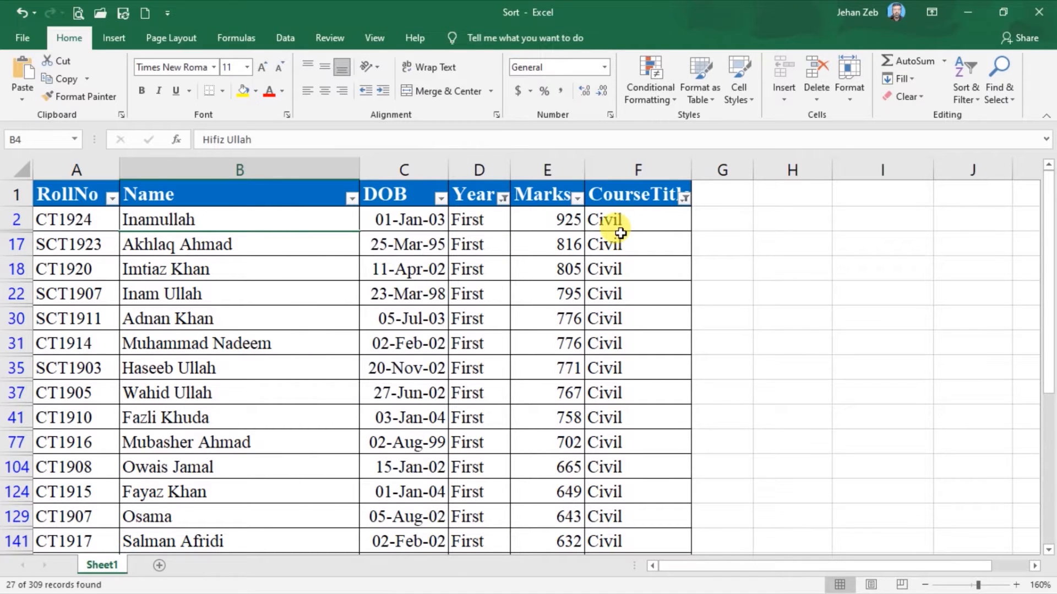
- Check the filter options of the Year and CourseTitle columns and clear all filters from the table
click(983, 101)
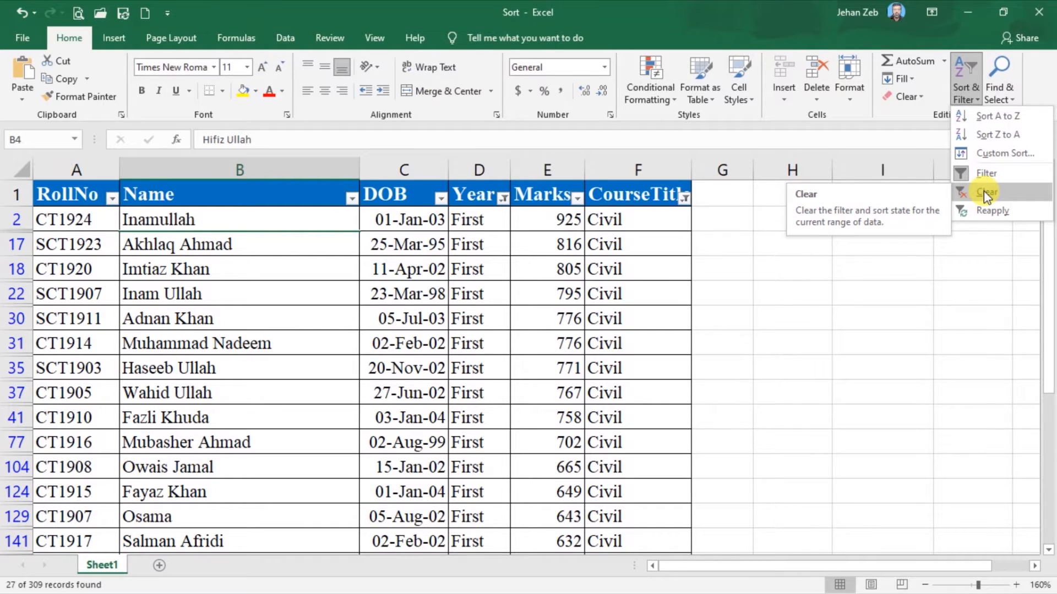
click(502, 200)
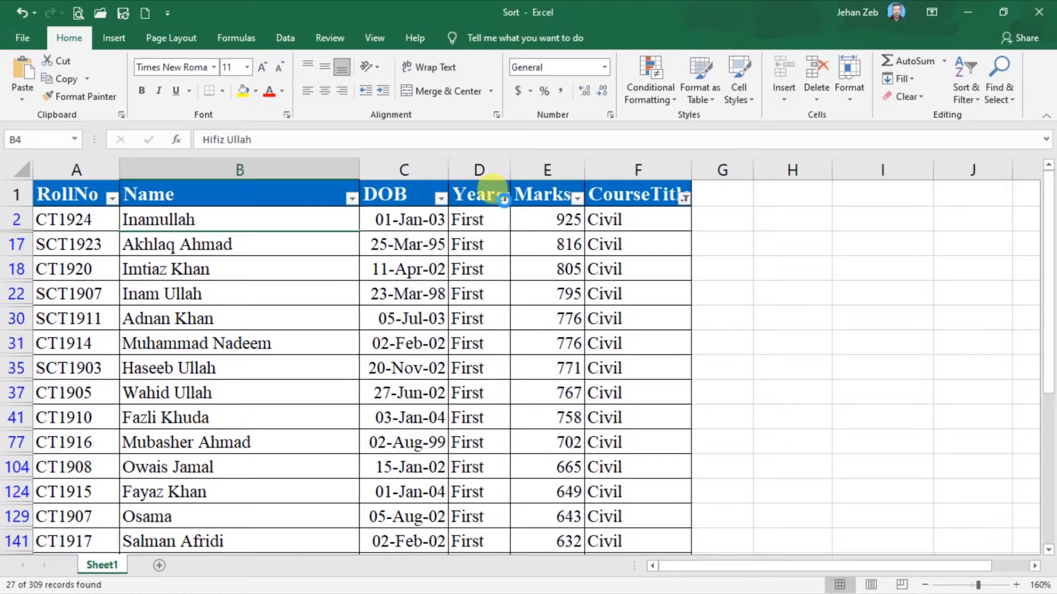
click(502, 198)
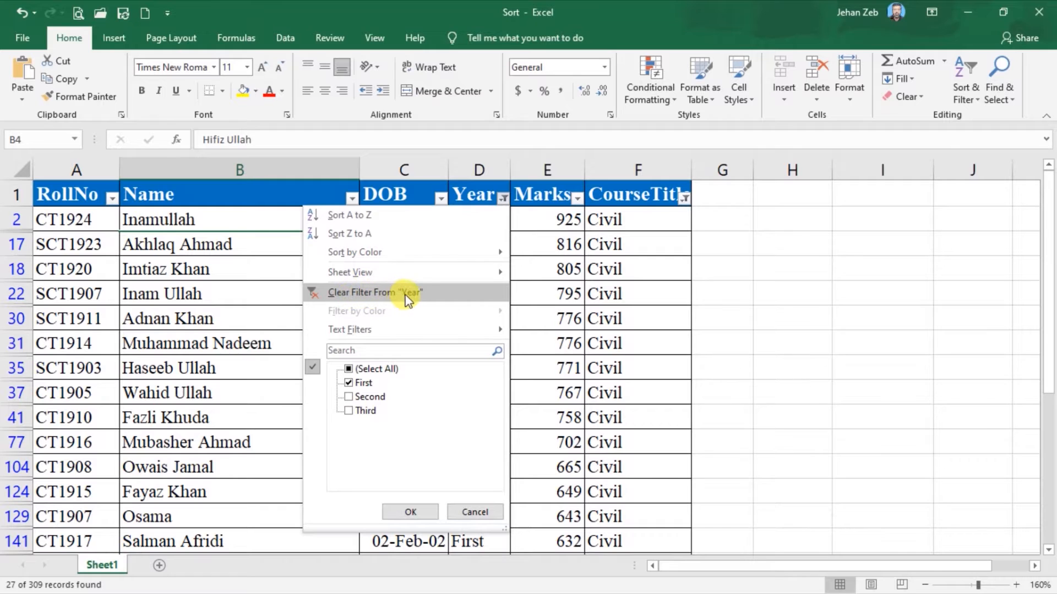
click(685, 198)
click(685, 198)
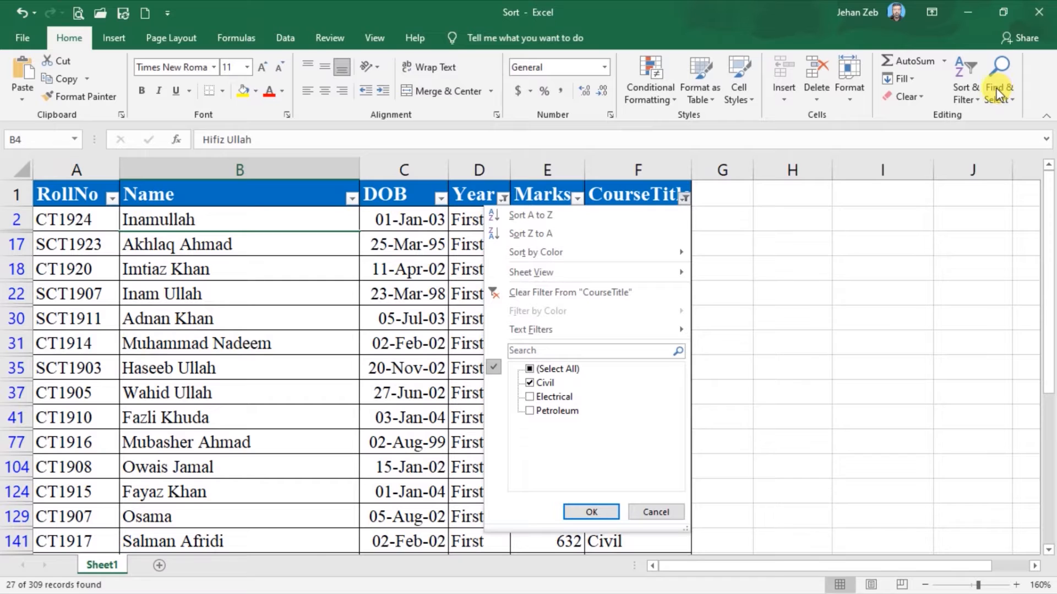
click(972, 83)
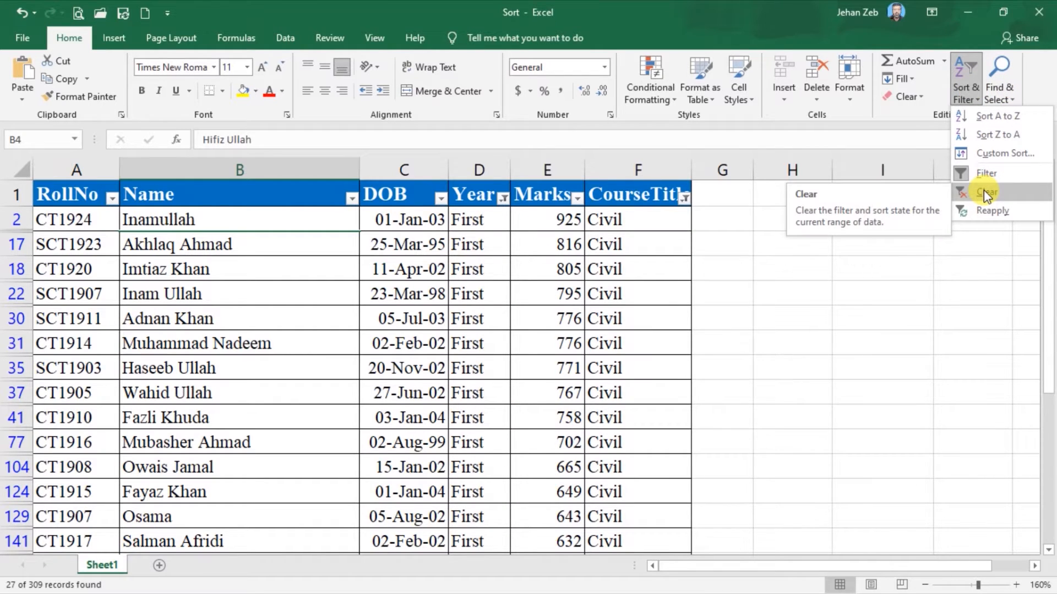
click(983, 191)
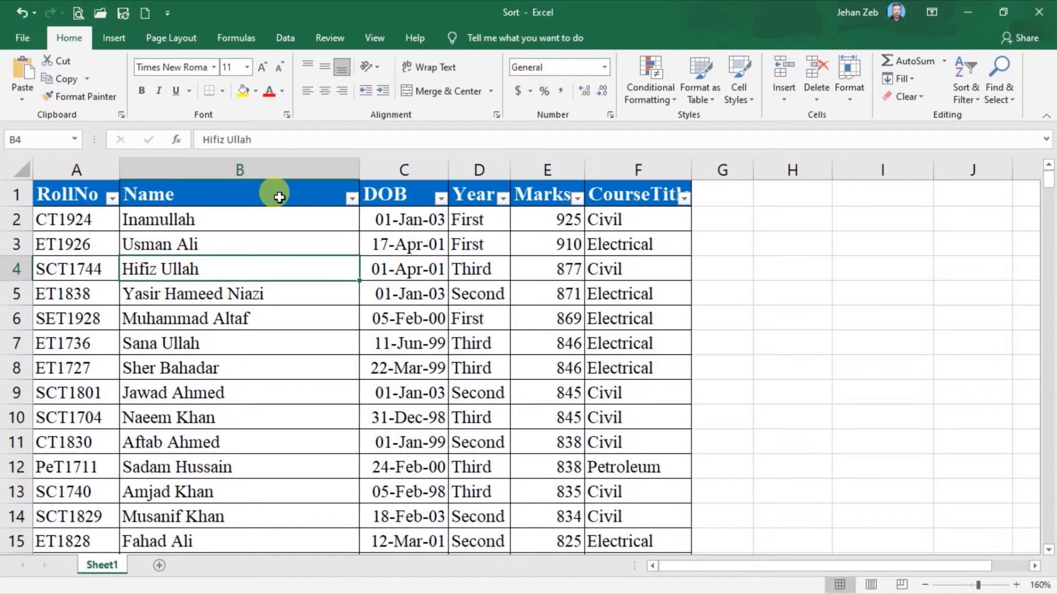
- Examine the text filter options for Name, the date filter options for DOB, and the filter list for Marks
click(351, 198)
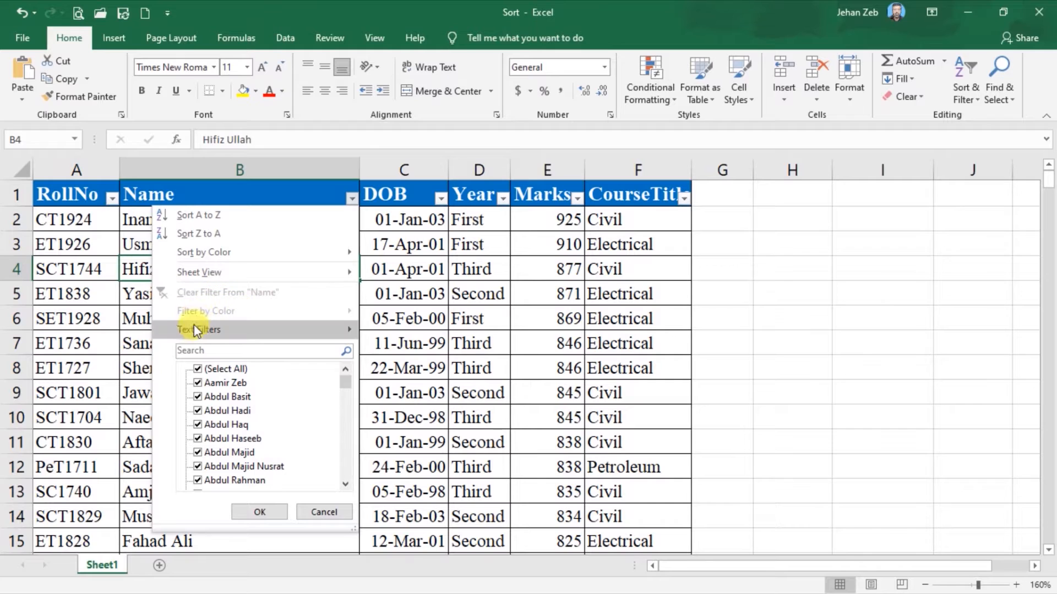
mouse_move(190, 338)
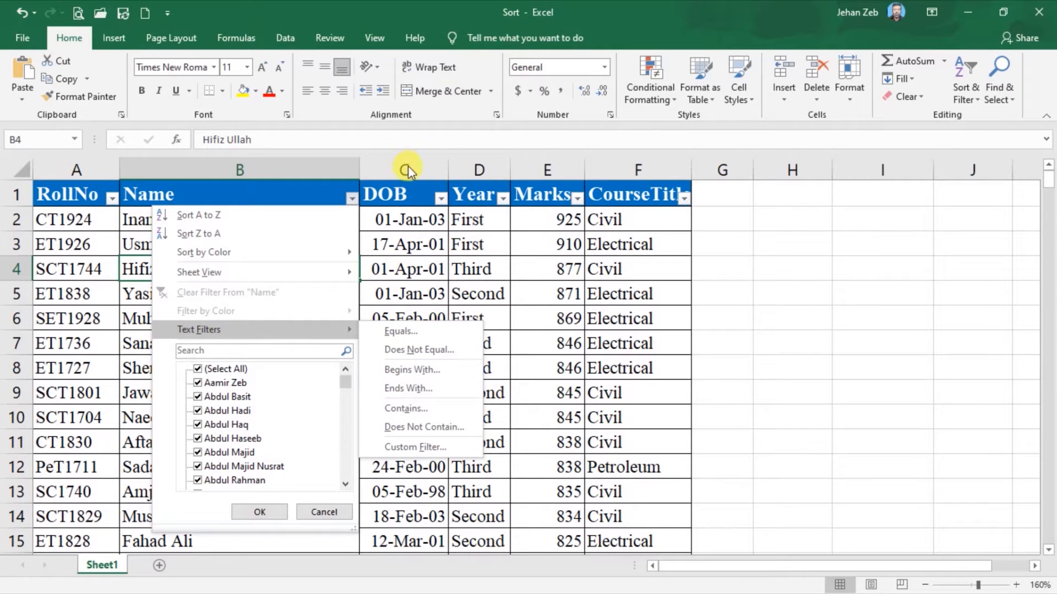
click(418, 195)
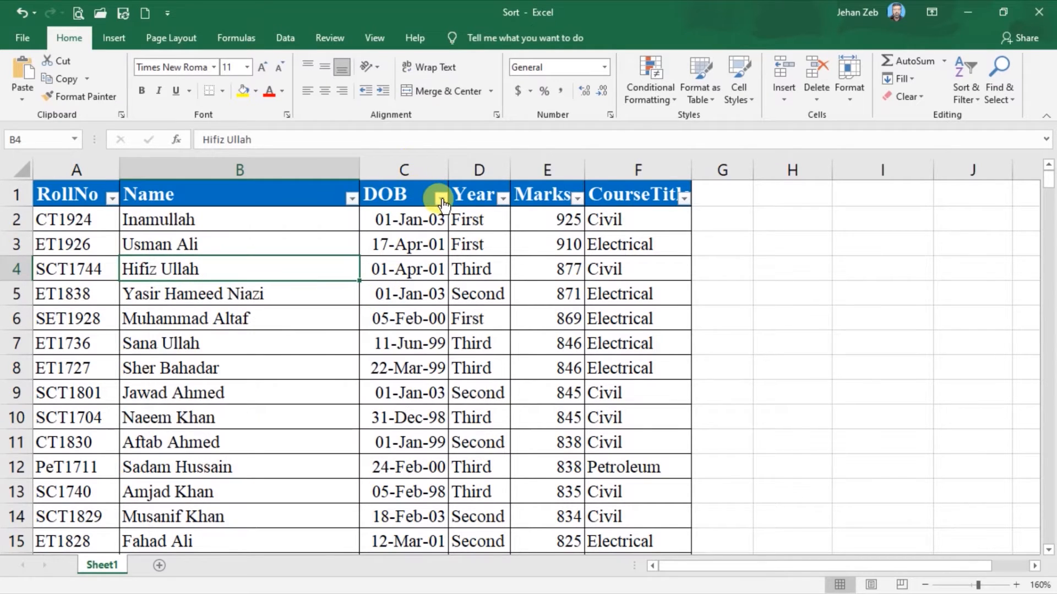
click(440, 198)
mouse_move(297, 330)
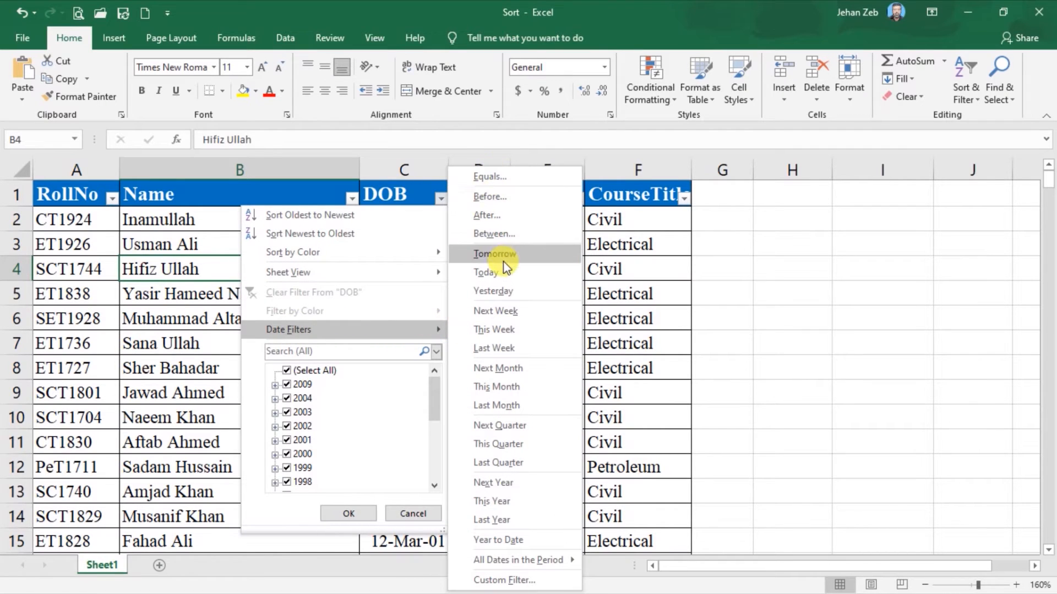
click(637, 201)
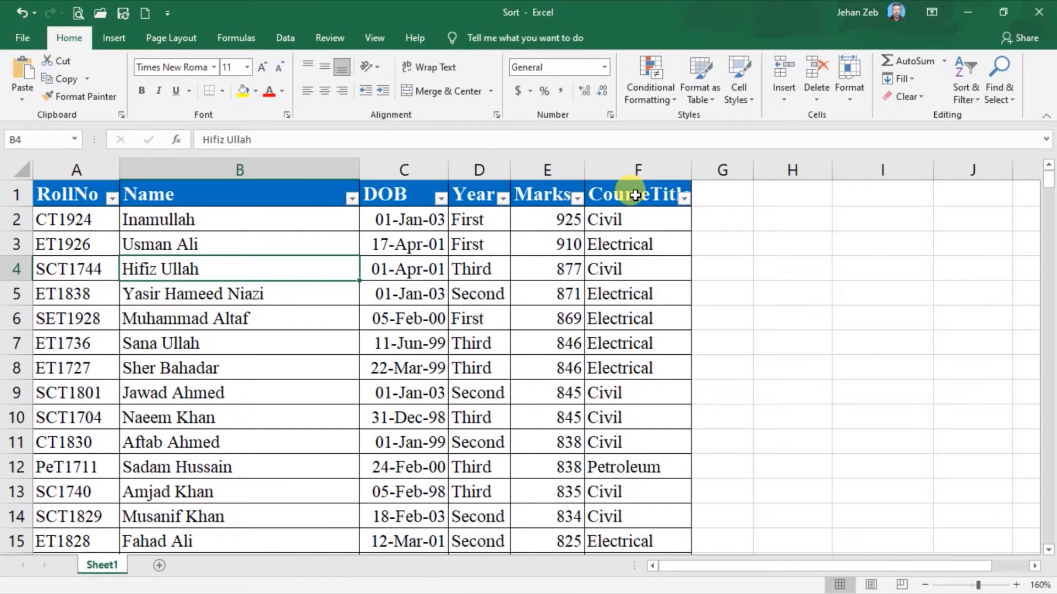
click(542, 194)
click(577, 198)
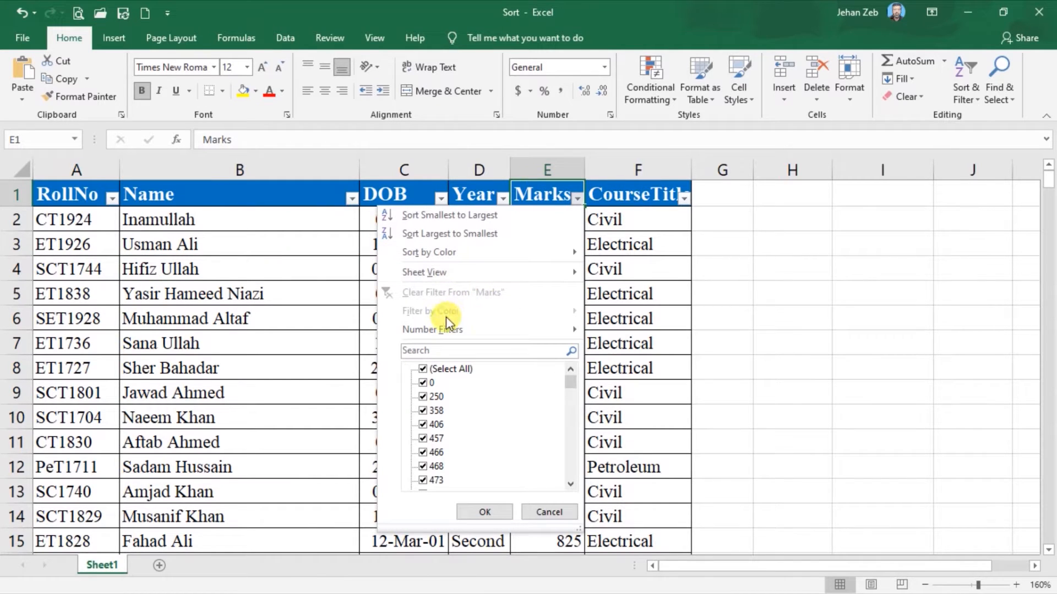
mouse_move(447, 332)
click(265, 259)
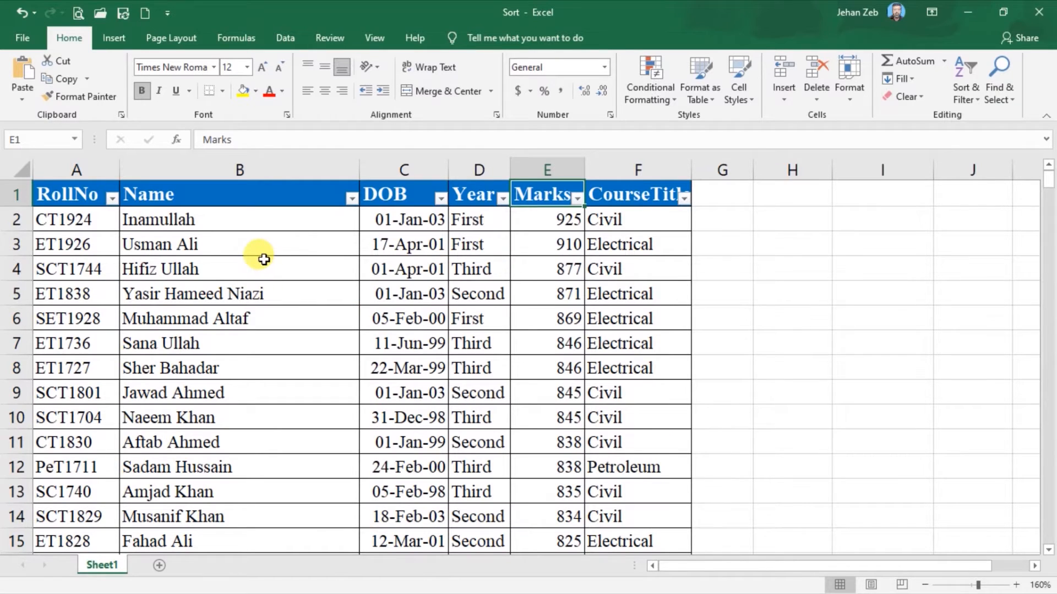
- Filter the Name column with an Equals text filter set to one student's full name
click(351, 199)
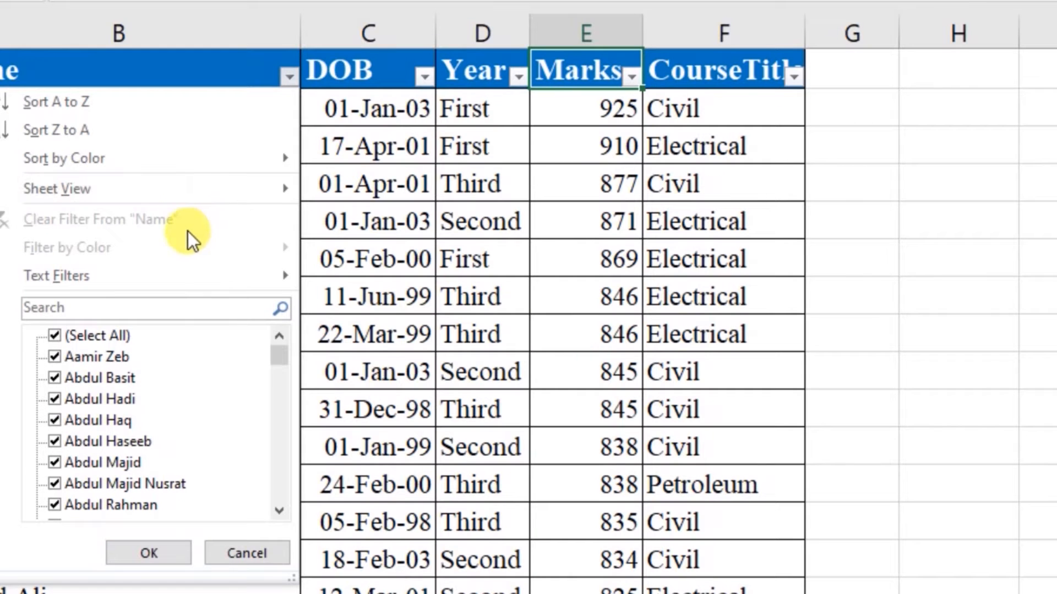
mouse_move(281, 330)
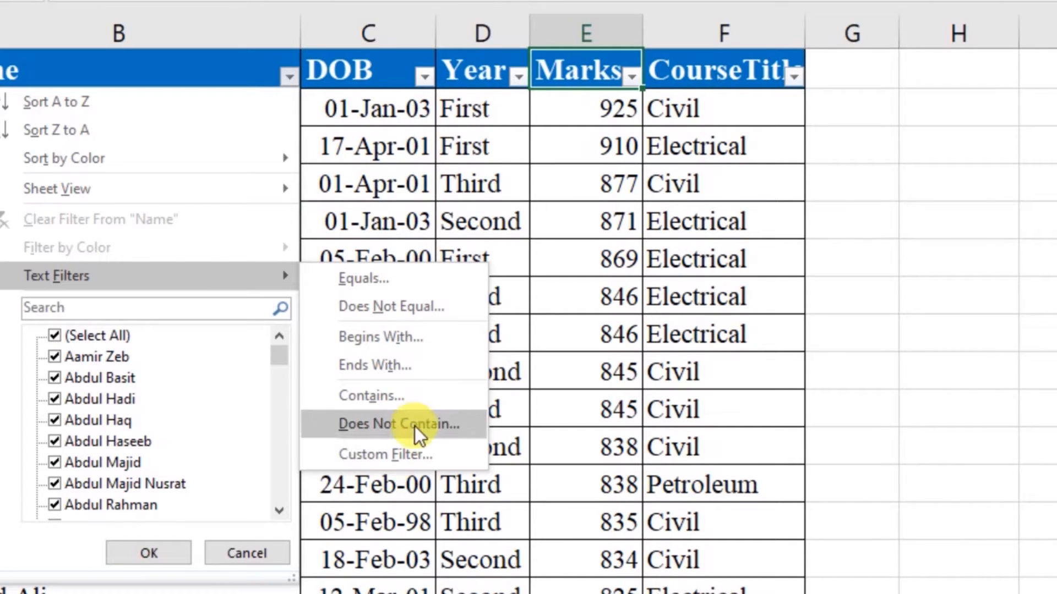
click(374, 278)
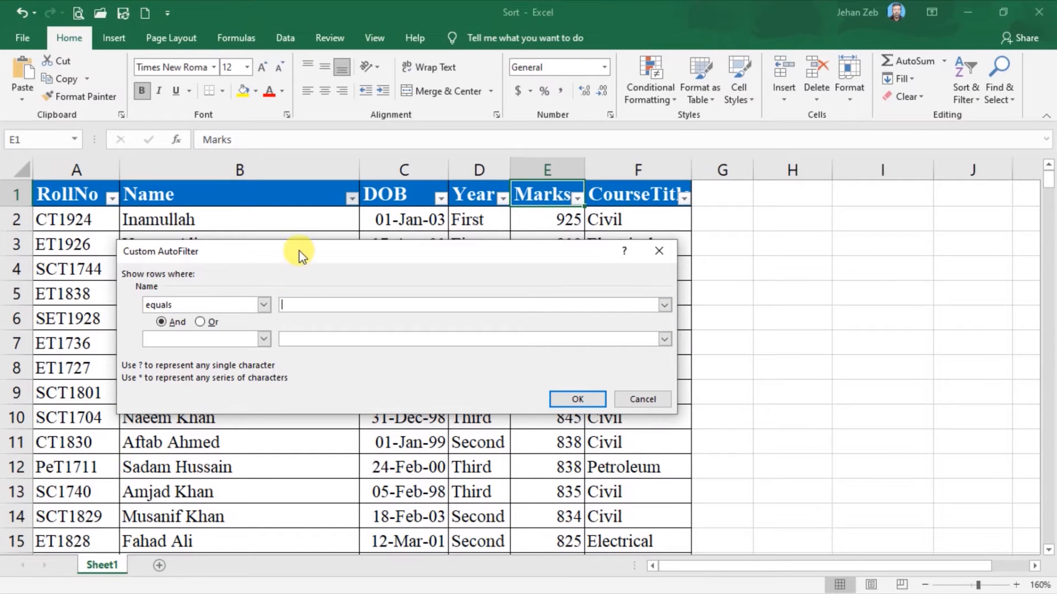
drag(299, 252, 440, 271)
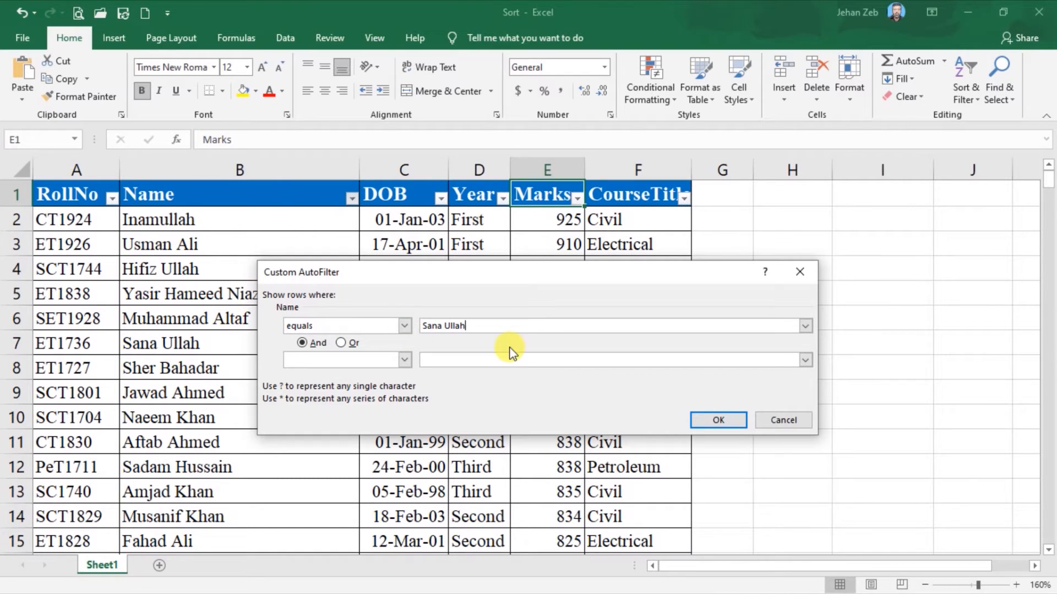
click(708, 421)
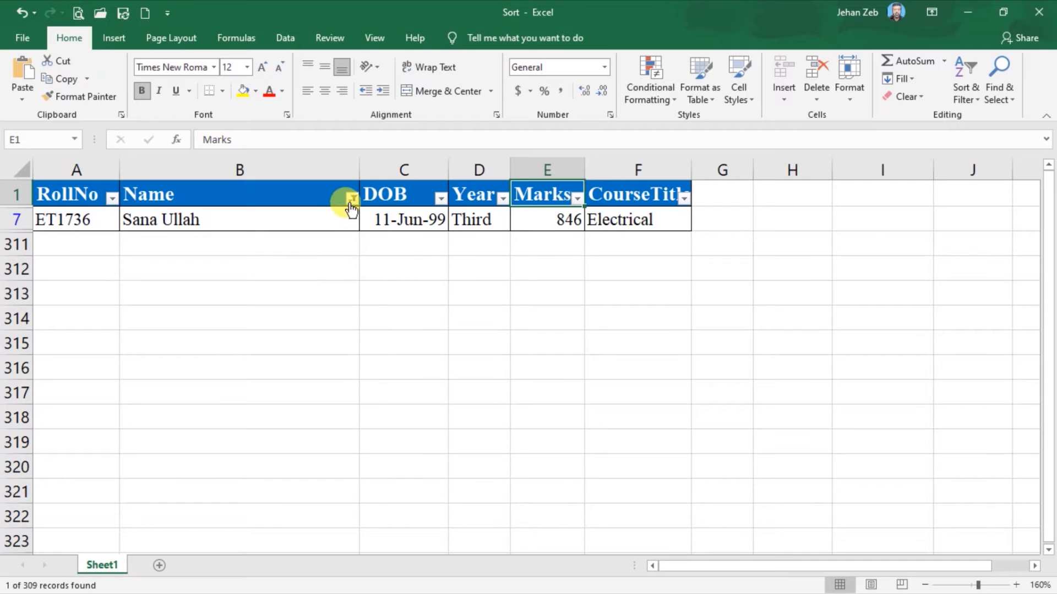
- Clear the filter from the Name column
mouse_move(354, 208)
click(352, 198)
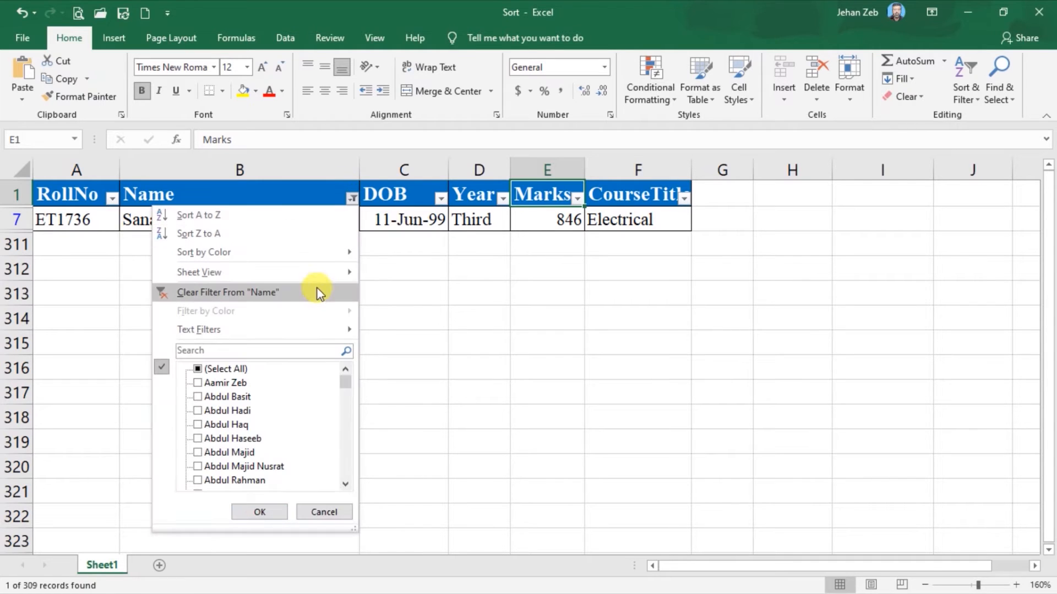
click(257, 297)
- Filter the Name column with a Begins With text filter set to A, and look through the filtered records
click(351, 198)
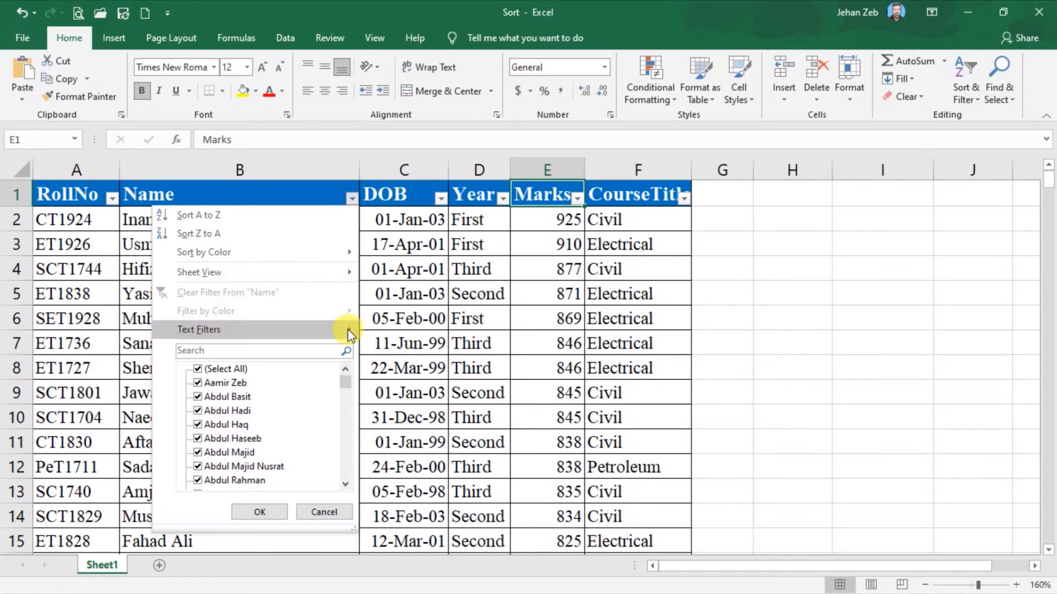
mouse_move(352, 330)
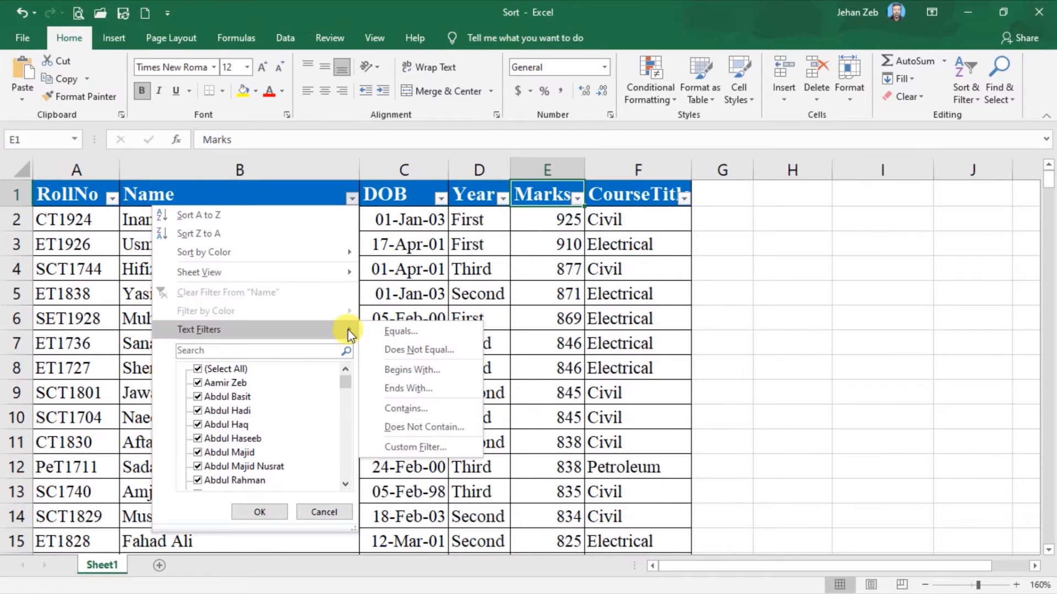
click(399, 370)
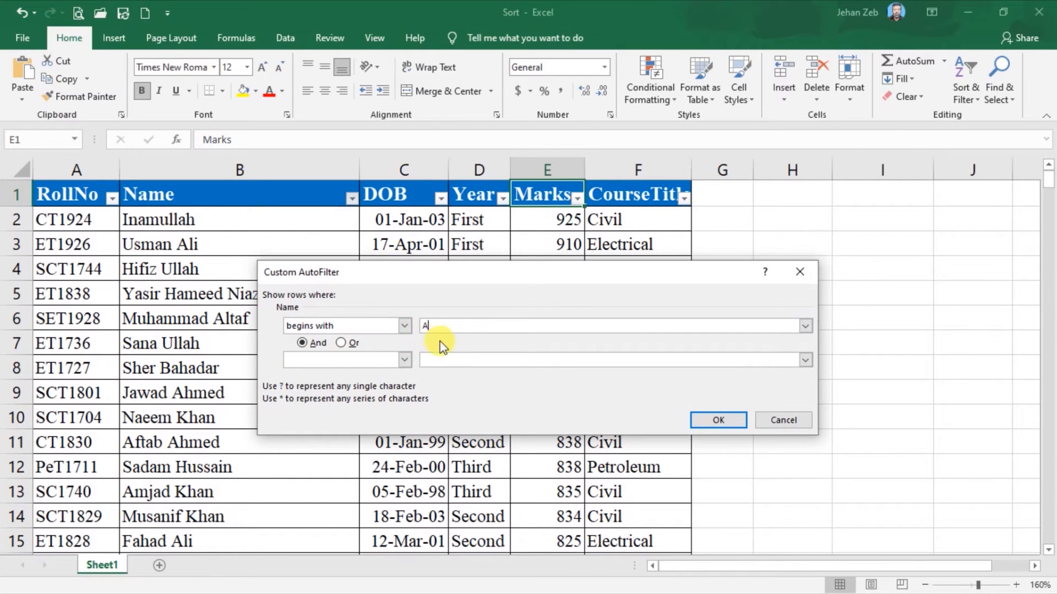
click(721, 421)
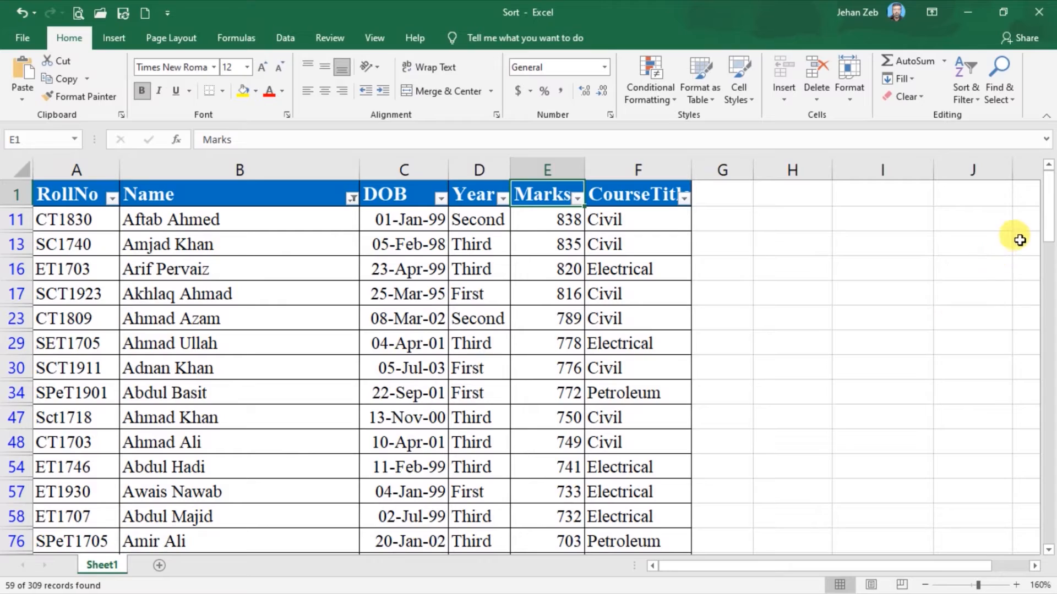
drag(1048, 187, 1051, 213)
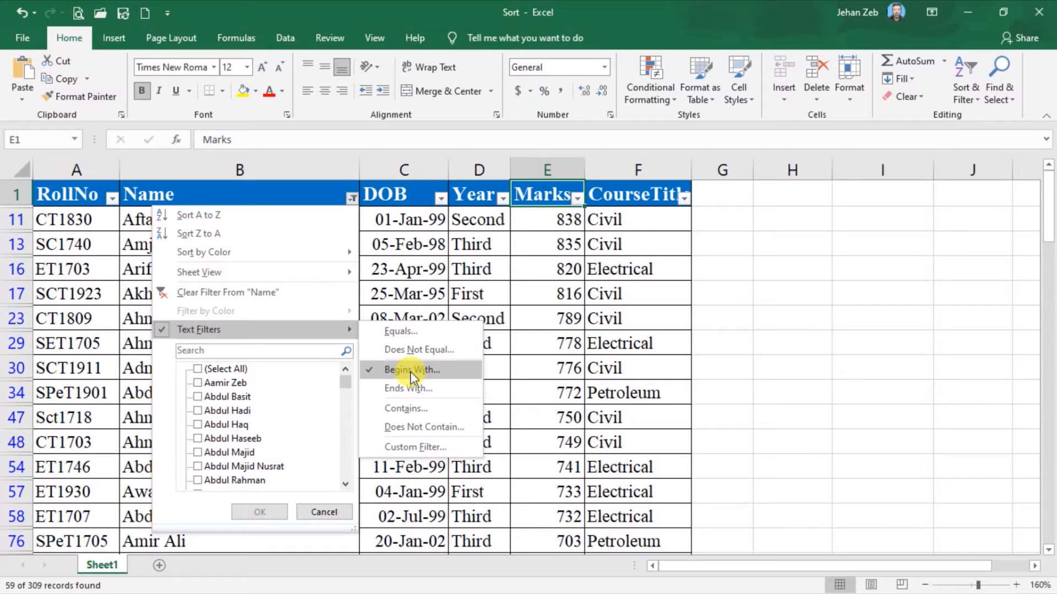
- Change the Name column's Begins With filter text from a single letter to a common given name
click(411, 370)
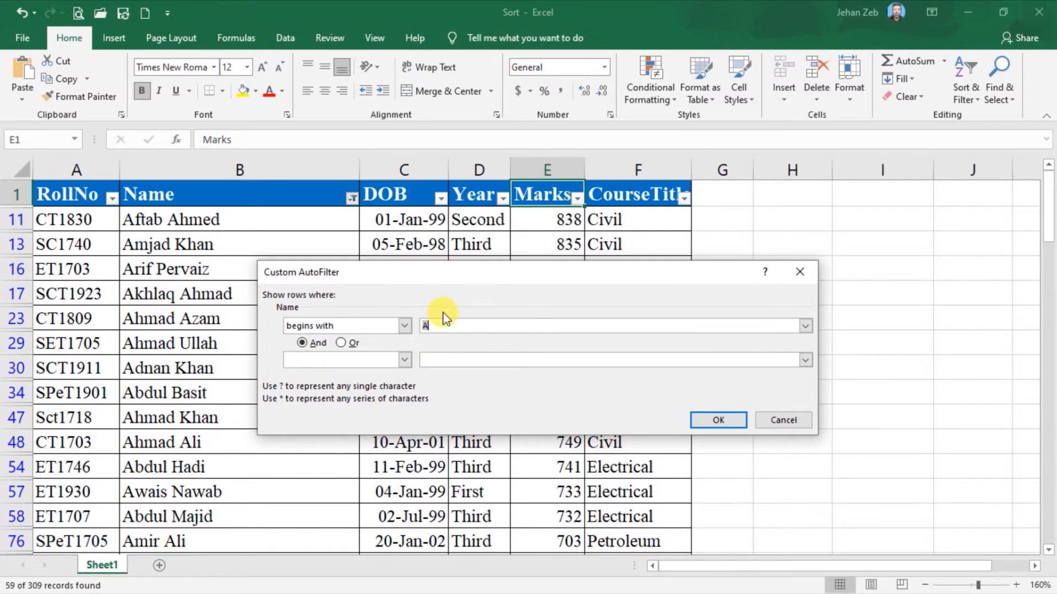
key(BackSpace)
text(Muhammad)
click(717, 420)
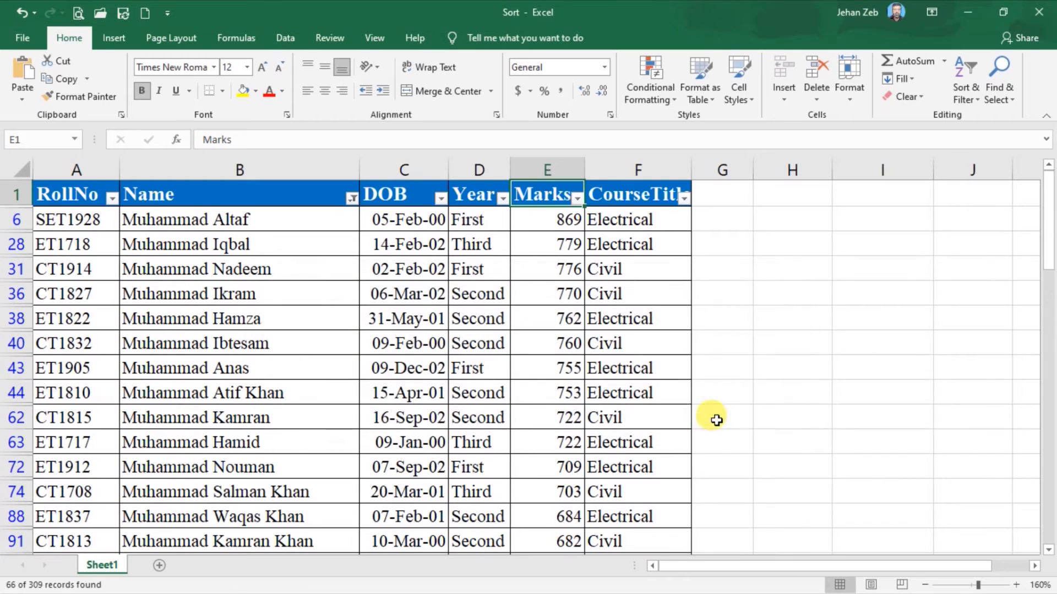
- Replace the Name column's filter with an Ends With text filter set to a short given name
click(352, 199)
mouse_move(305, 334)
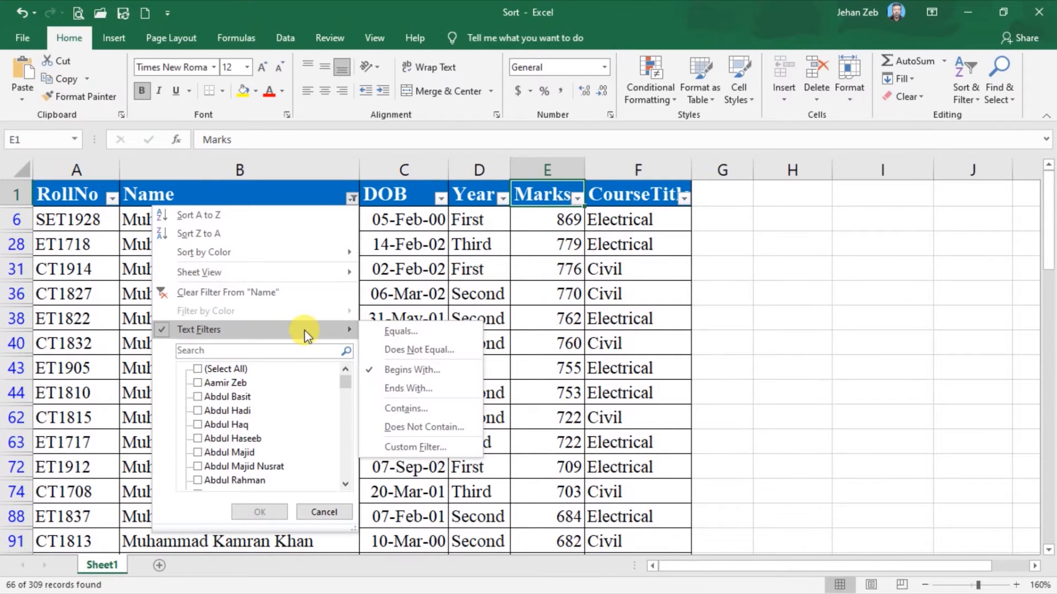
click(414, 391)
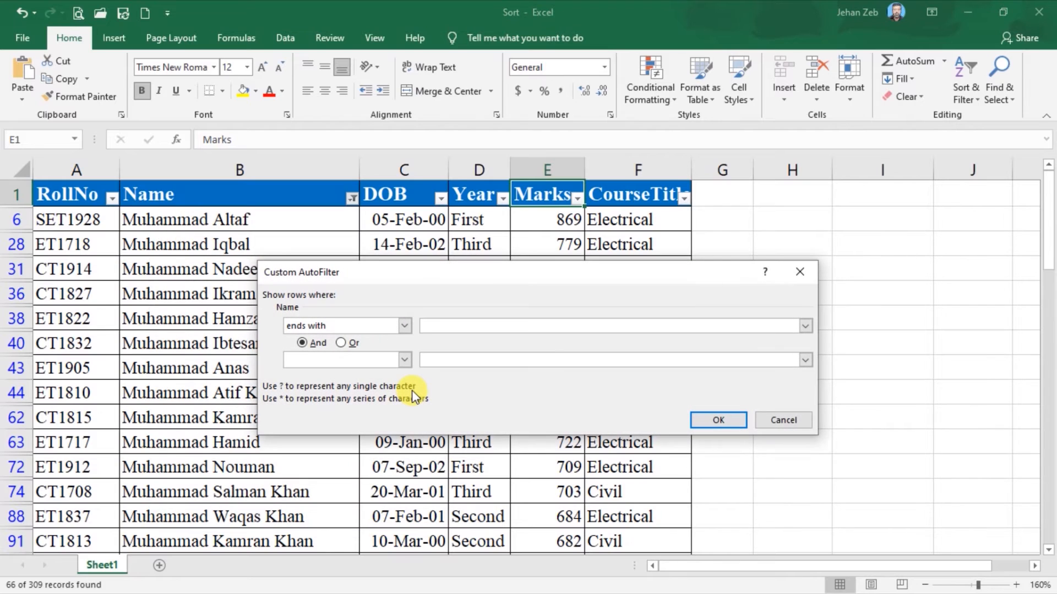
text(Ali)
click(716, 421)
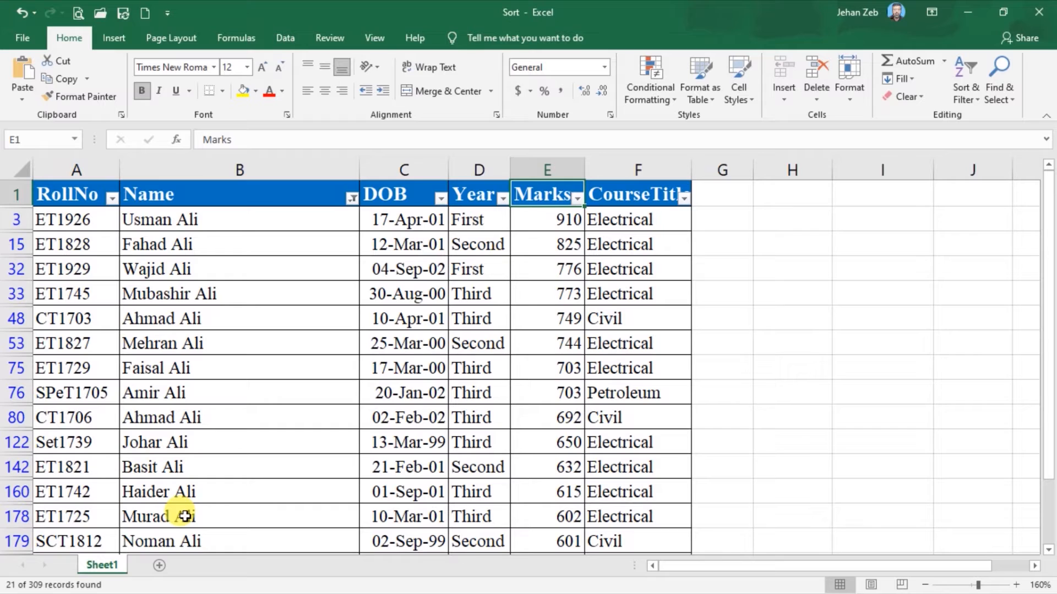
- Replace the Name column's filter with a Contains text filter for the same short given name, and look through the filtered records
click(351, 198)
mouse_move(199, 329)
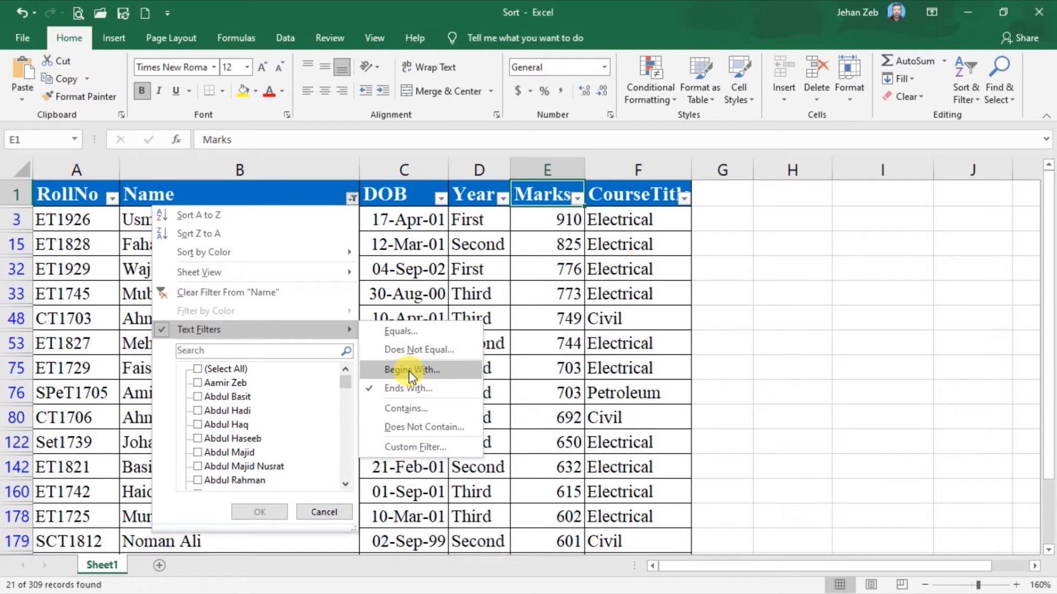
click(404, 409)
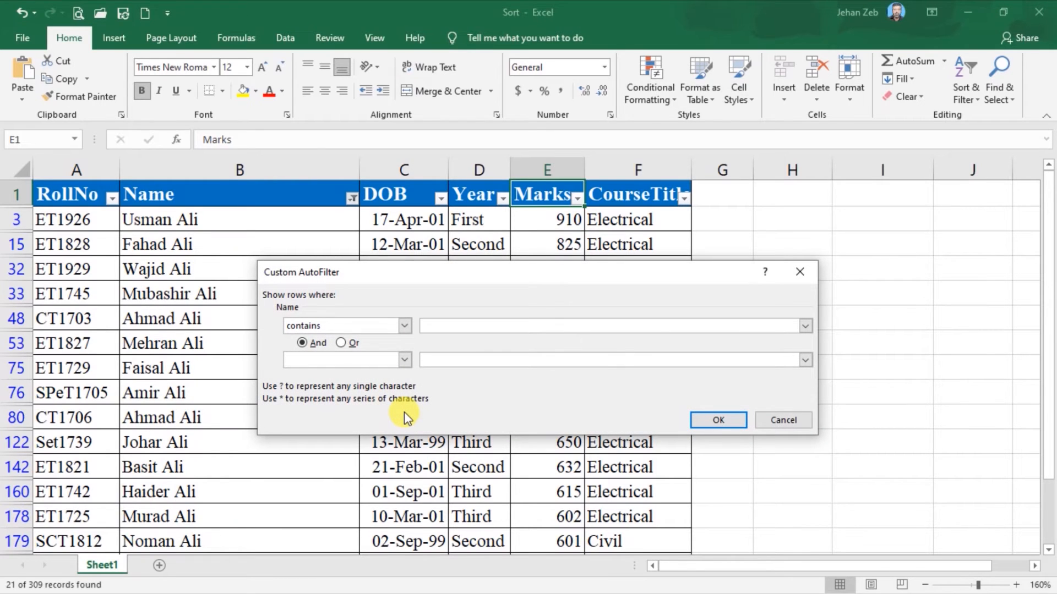
text(Ali)
click(719, 420)
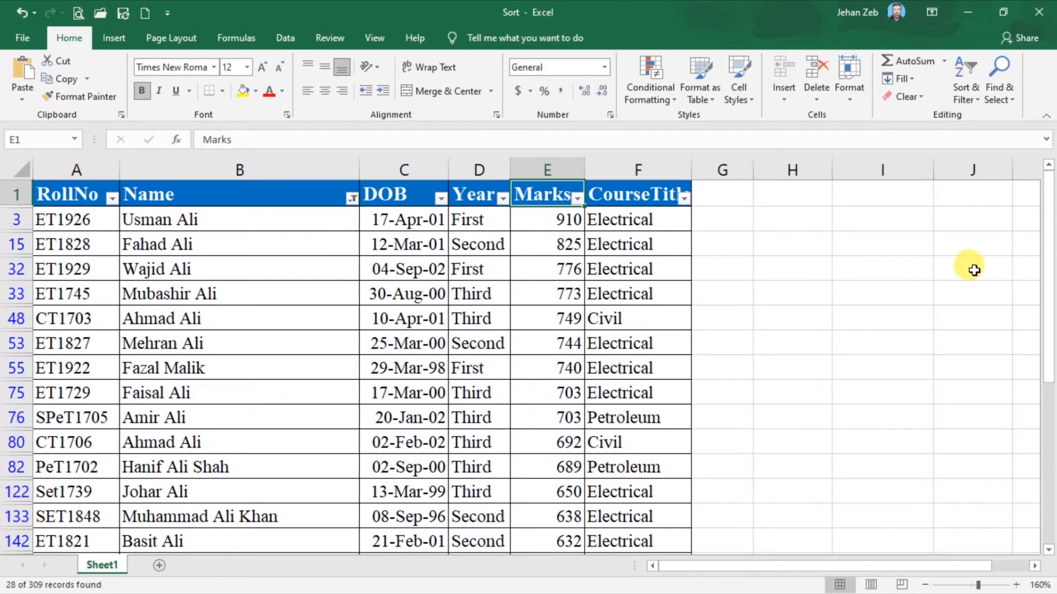
drag(1052, 245, 1045, 283)
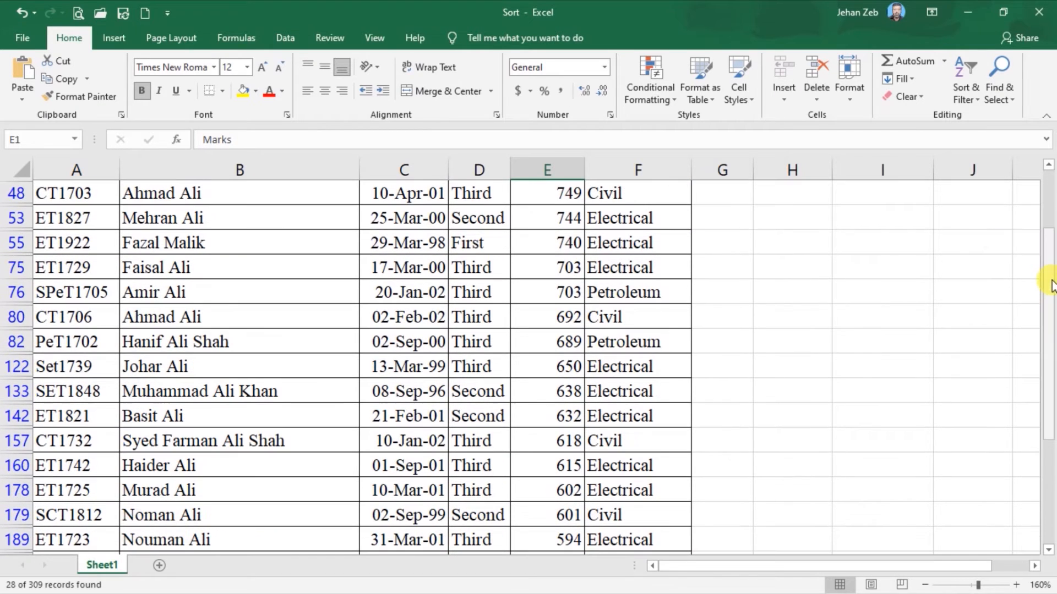
click(168, 339)
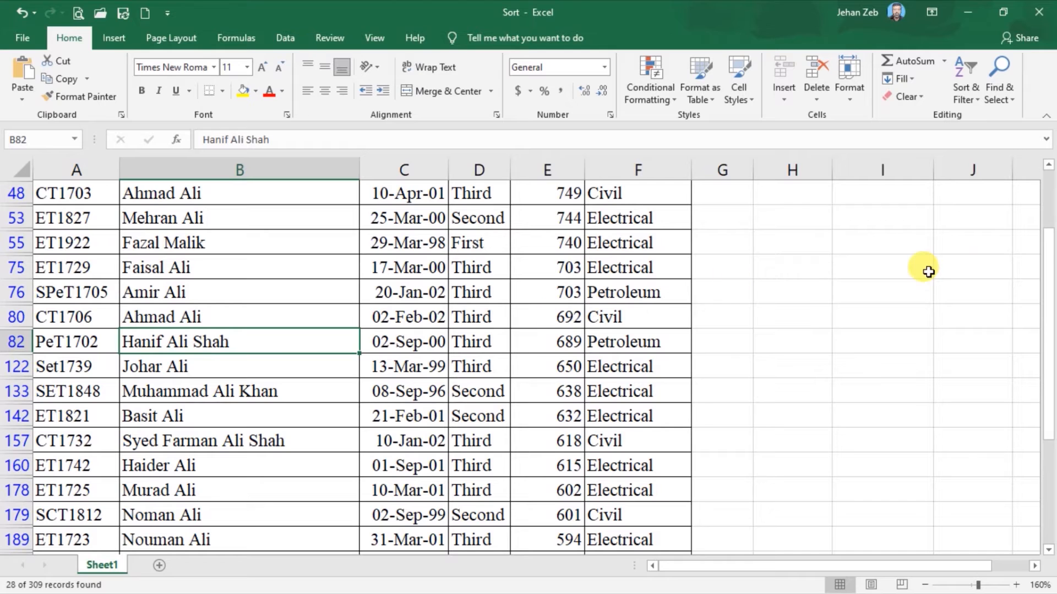
drag(1051, 238, 1051, 318)
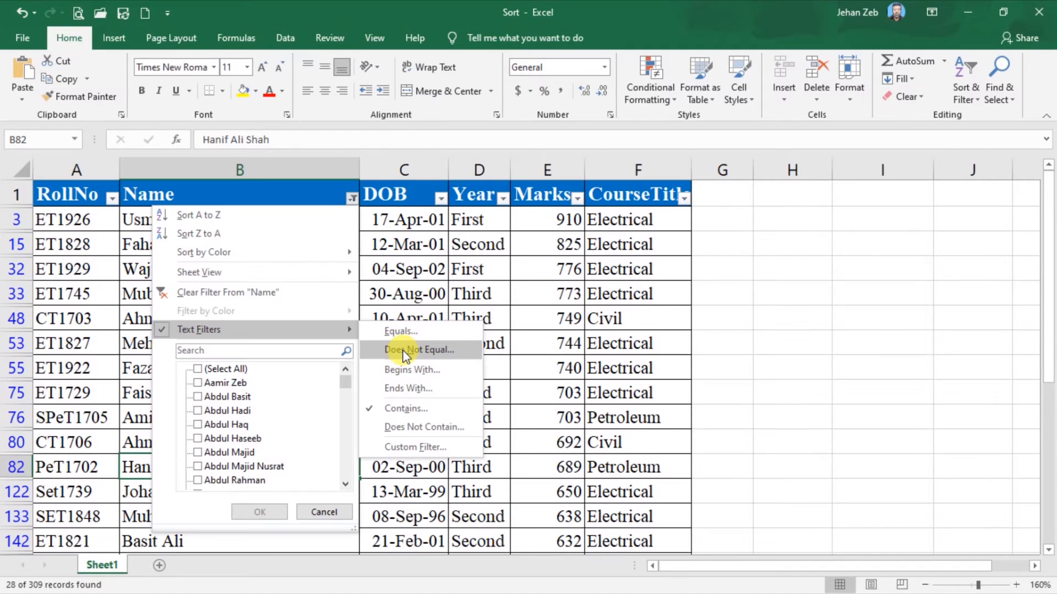
- Replace the Name column's filter with a Does Not Contain text filter for the same short given name, and clear the column's filter after viewing
click(420, 432)
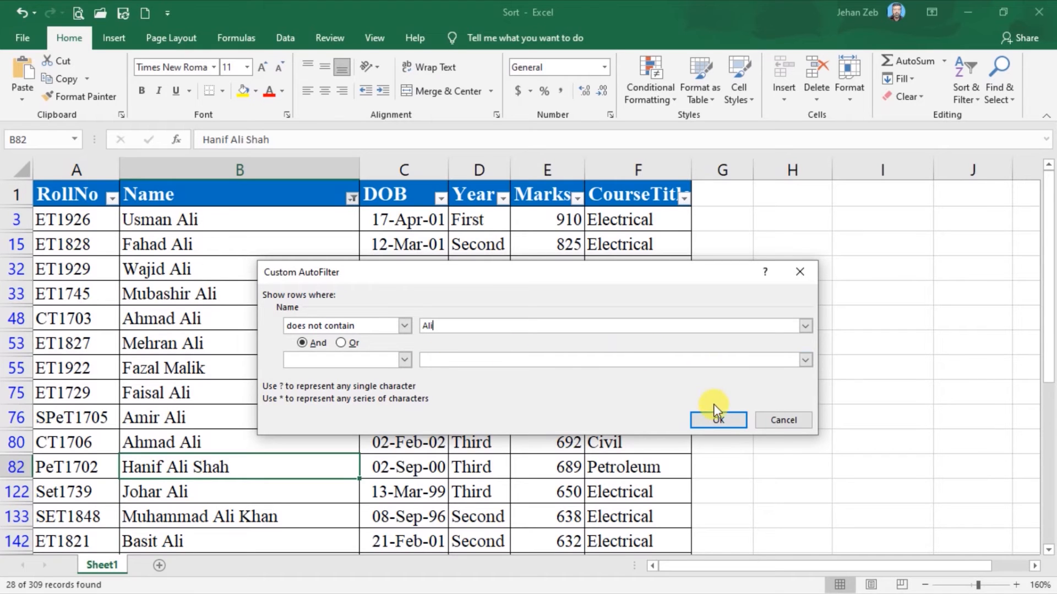
click(717, 420)
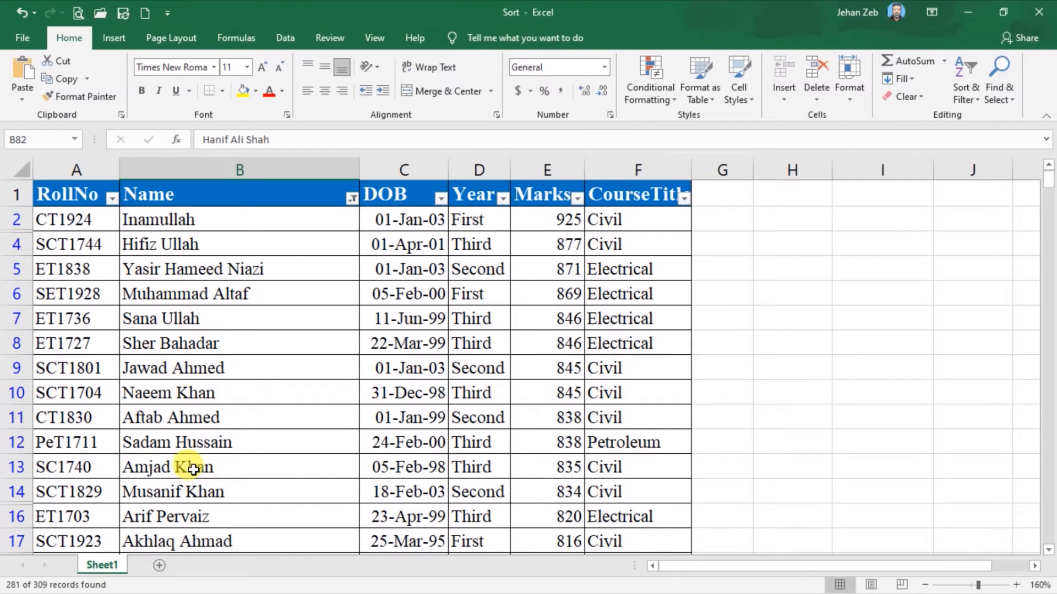
click(351, 198)
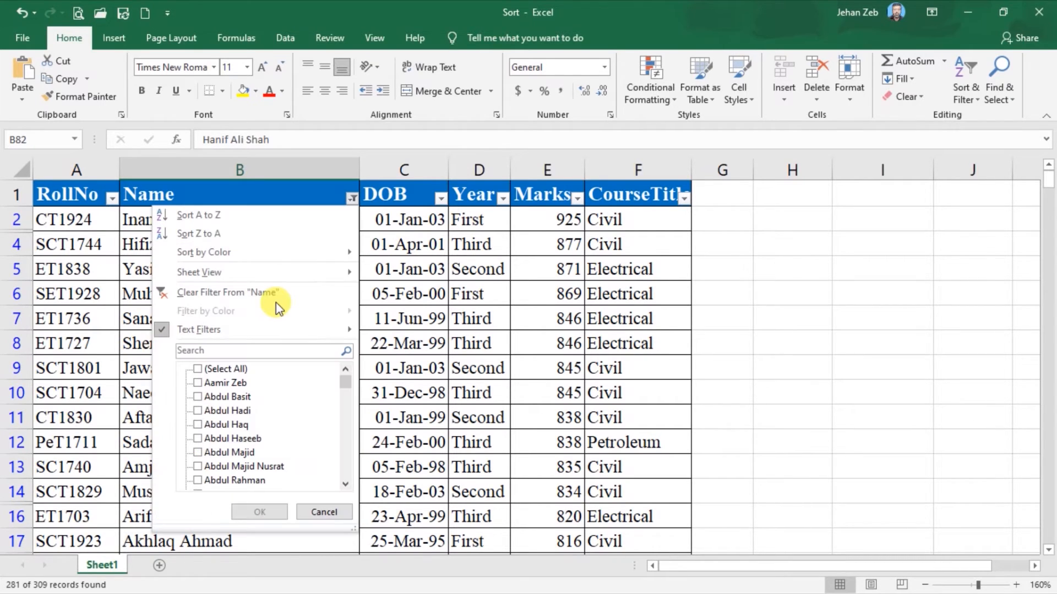
mouse_move(219, 337)
click(246, 293)
- Filter the DOB column with an Equals date filter set to a single birth date in 1999
click(401, 309)
click(442, 199)
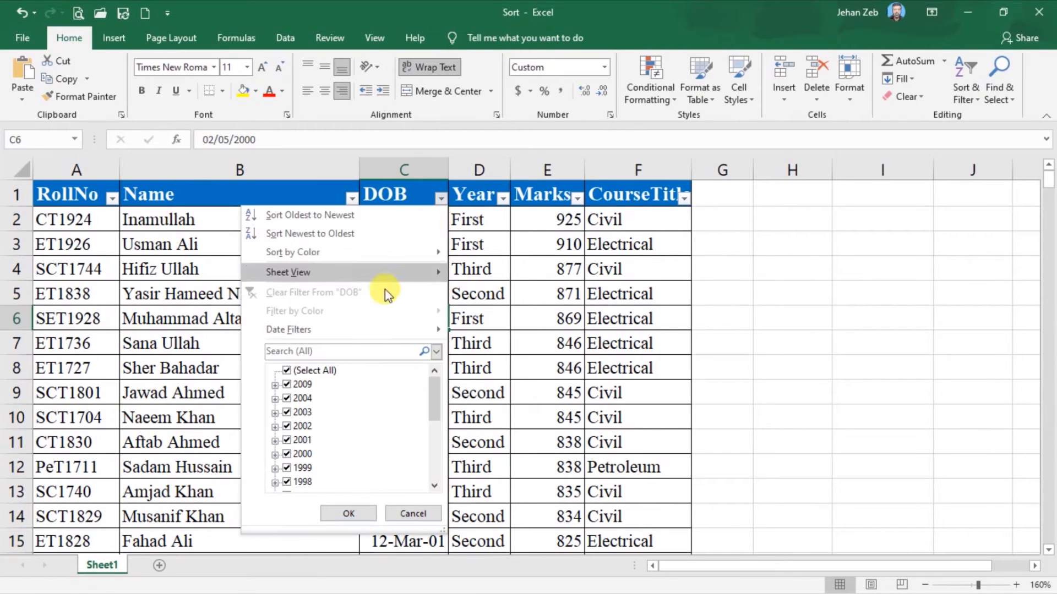
mouse_move(300, 333)
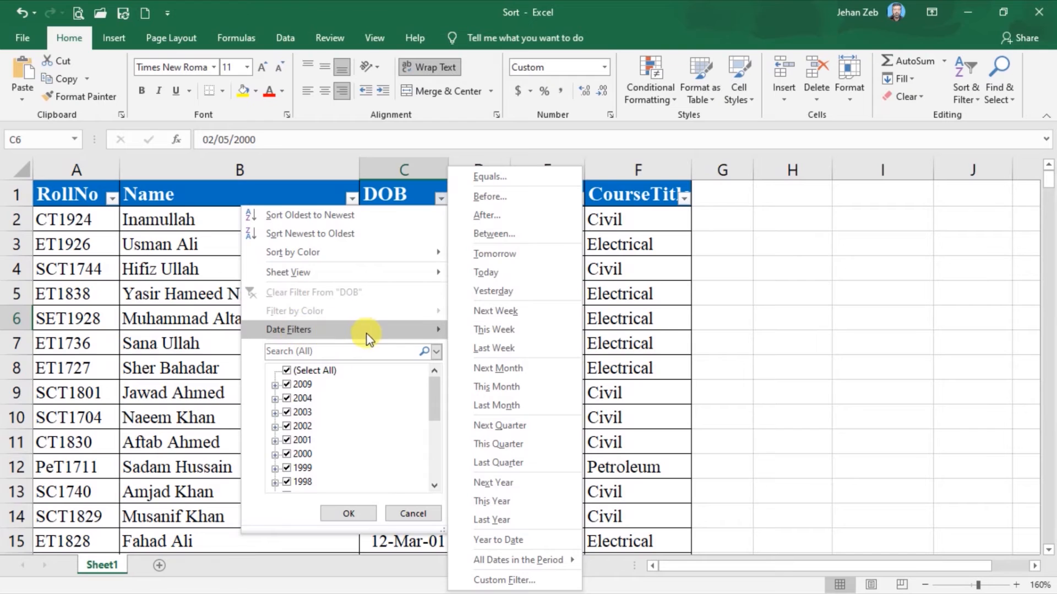
click(493, 177)
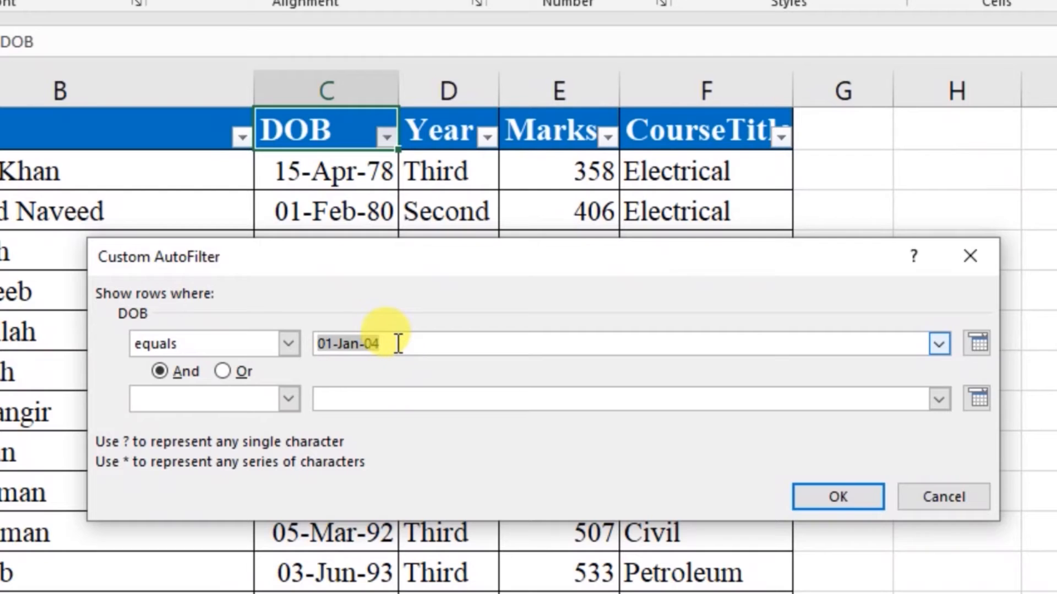
click(399, 344)
key(BackSpace)
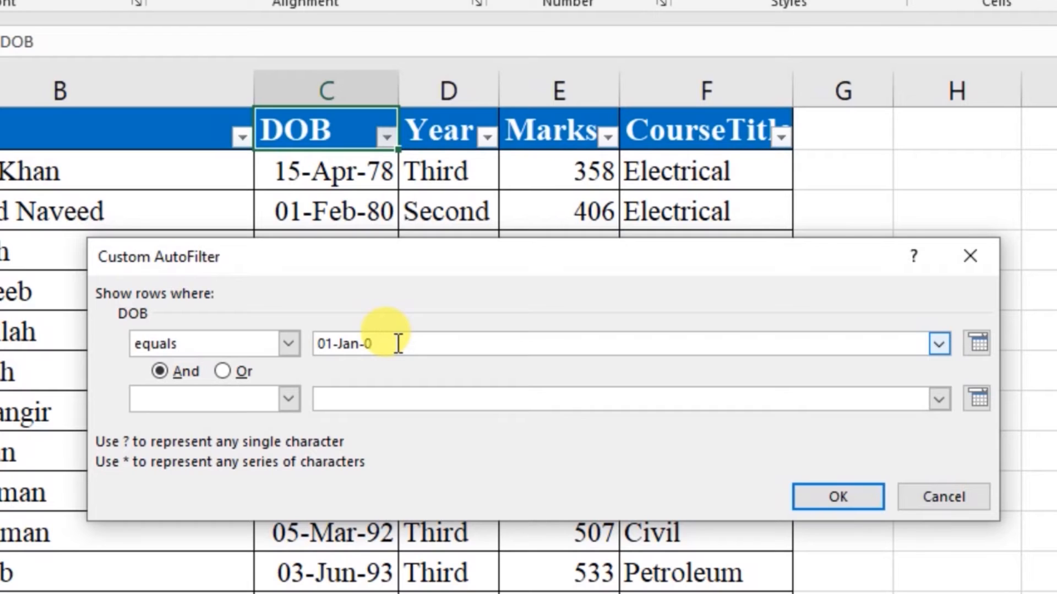
key(BackSpace)
text(6)
key(BackSpace)
text(99)
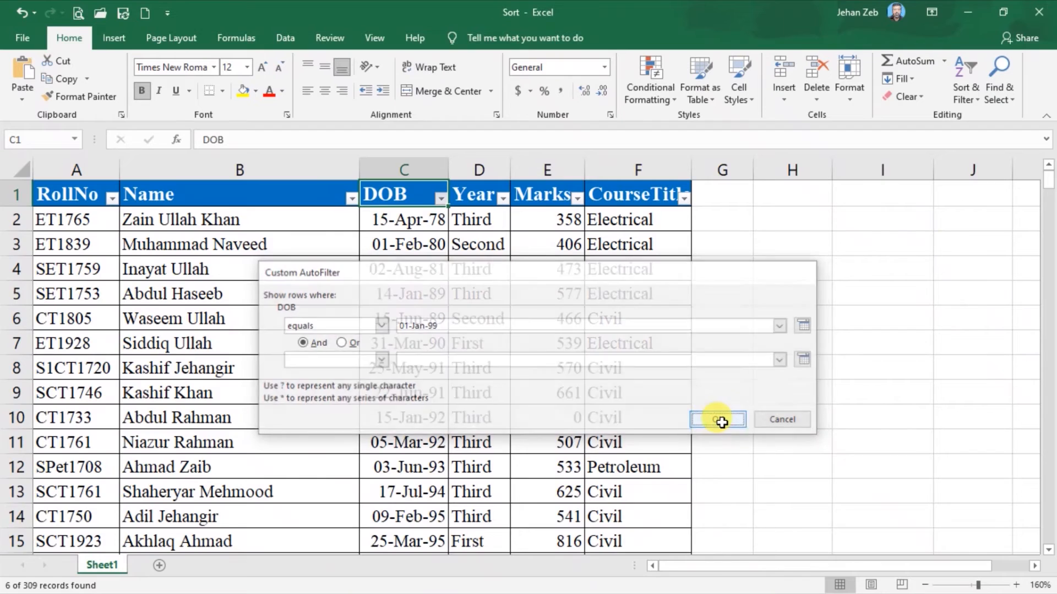
click(842, 498)
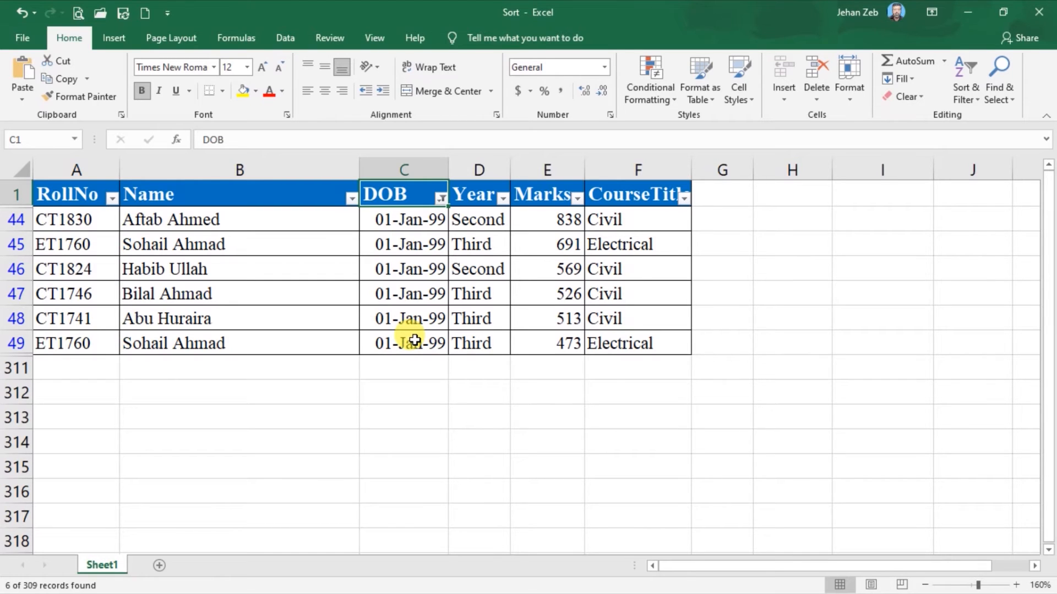
- Replace the DOB column's filter with a Before date filter set to 1-1-2000
click(441, 198)
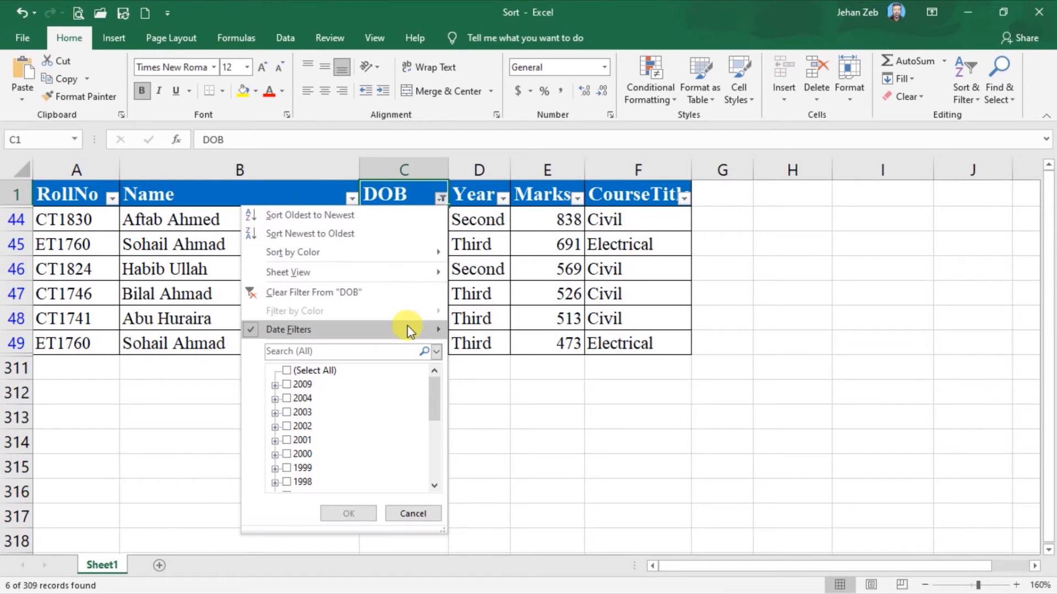
mouse_move(407, 328)
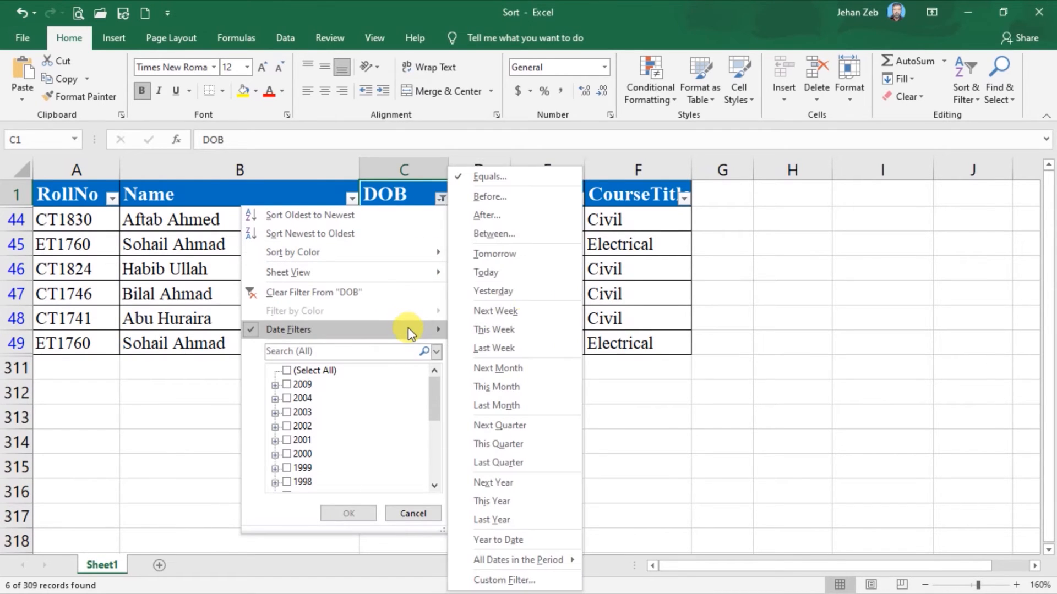
click(508, 196)
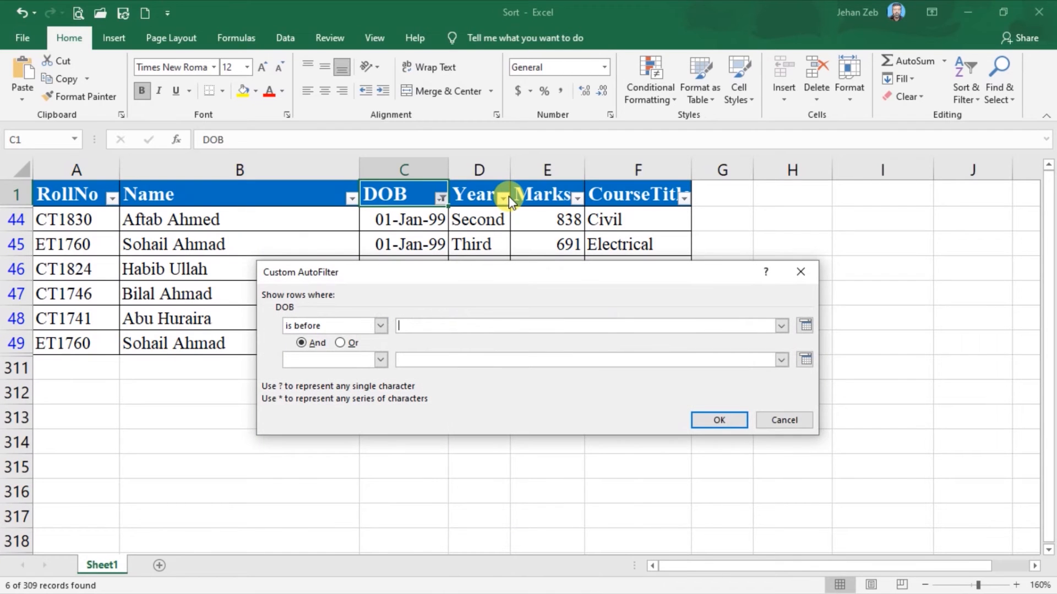
text(1-1-2000)
click(719, 420)
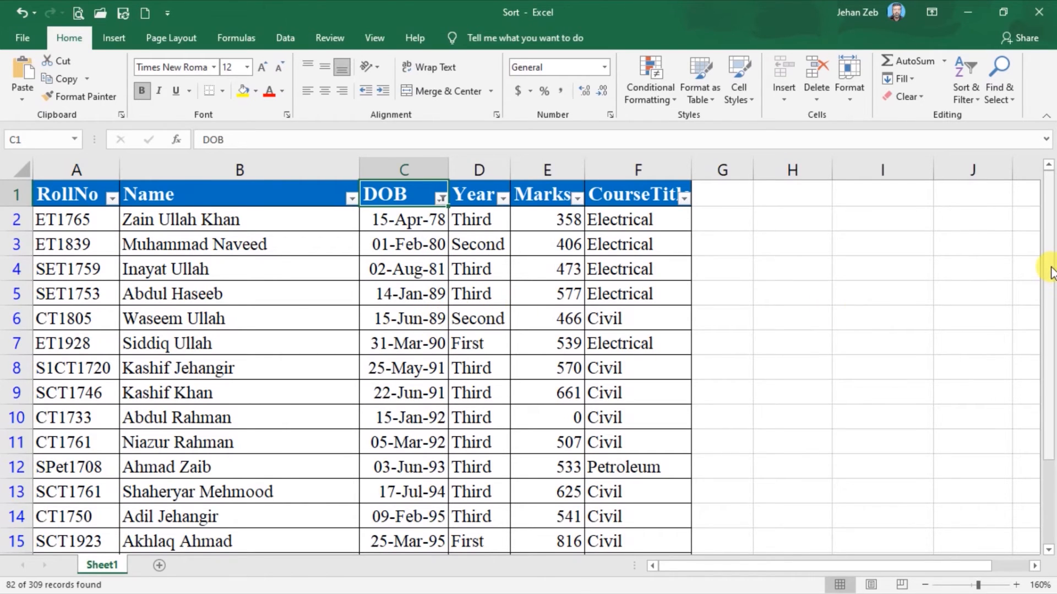
- Replace the DOB column's filter with a Between date filter from 1-1-2000 to 1-1-2005, and look through the filtered records
click(440, 199)
mouse_move(341, 329)
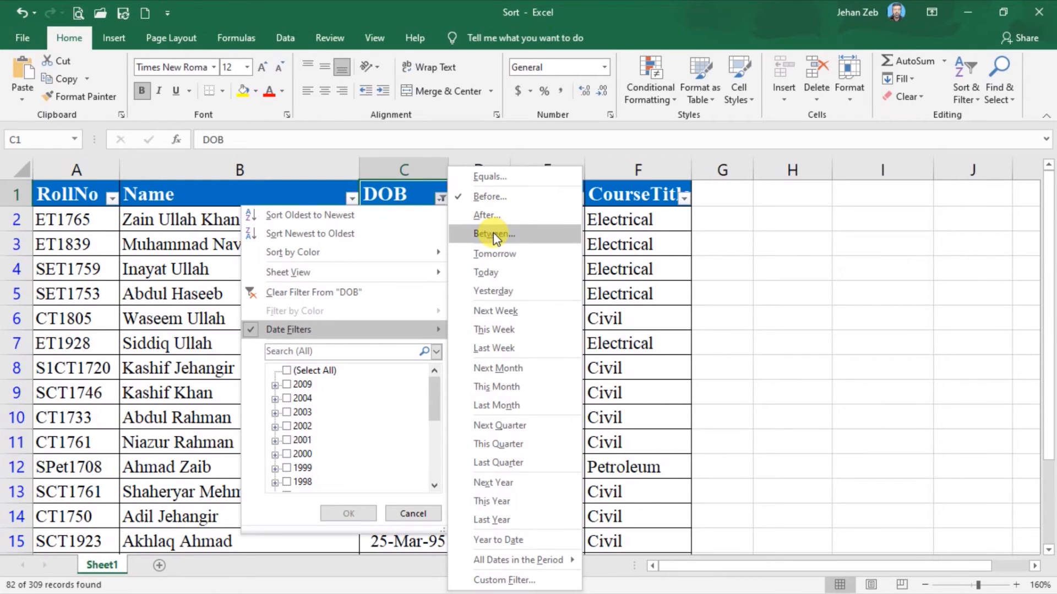
click(493, 233)
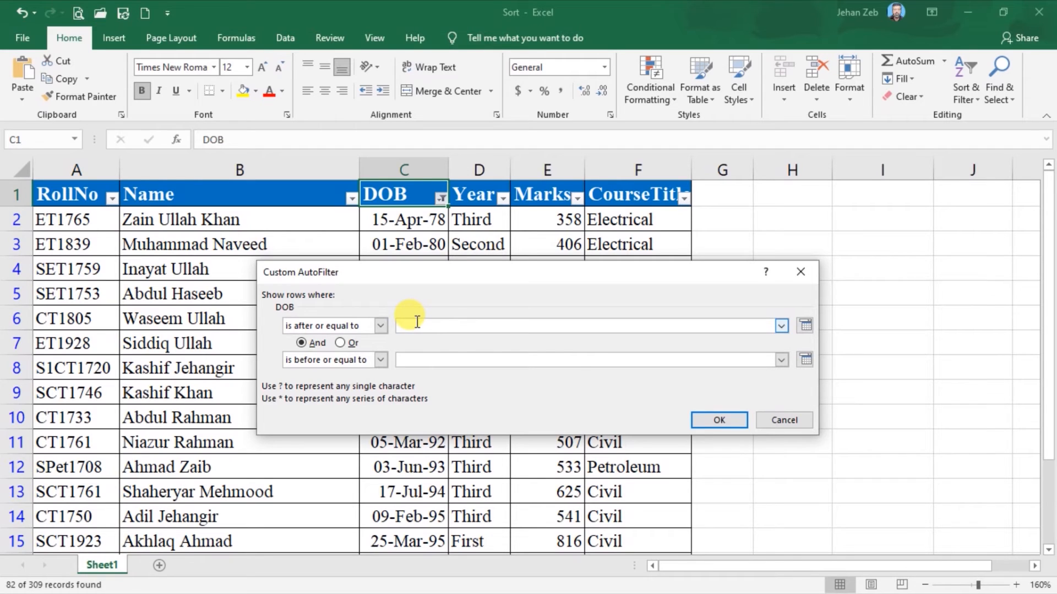
text(1-1-2000)
click(430, 359)
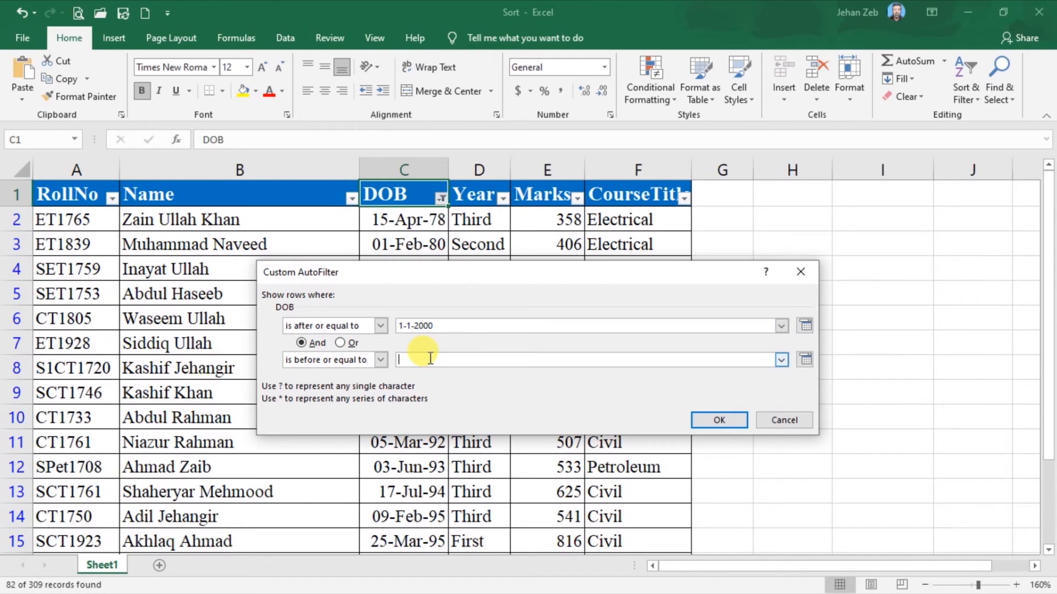
text(1-1-200)
text(5)
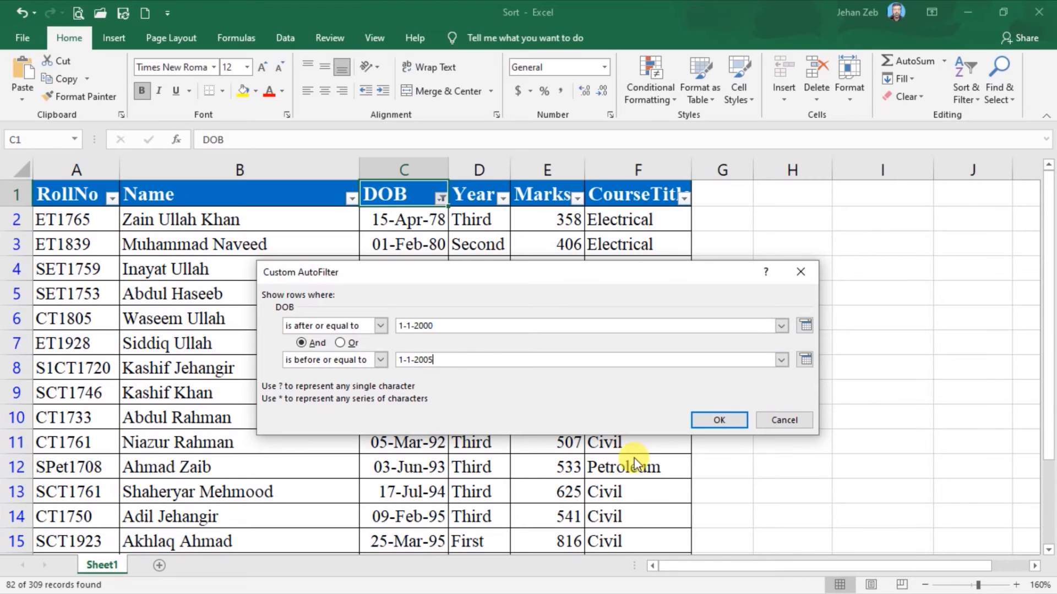
click(707, 420)
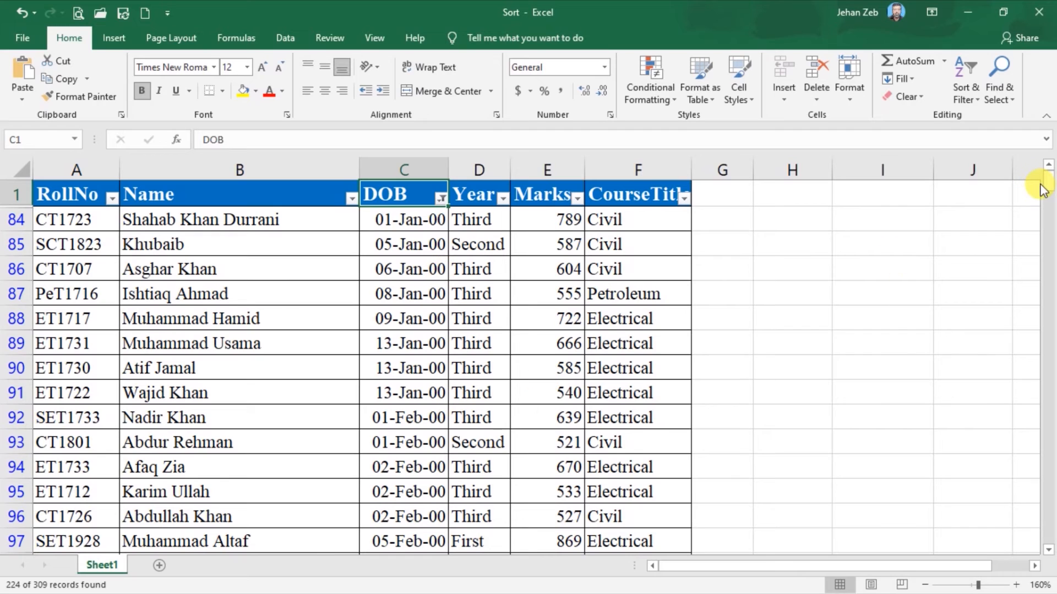
mouse_move(1051, 185)
mouse_down()
mouse_move(1053, 567)
mouse_move(1048, 177)
mouse_up()
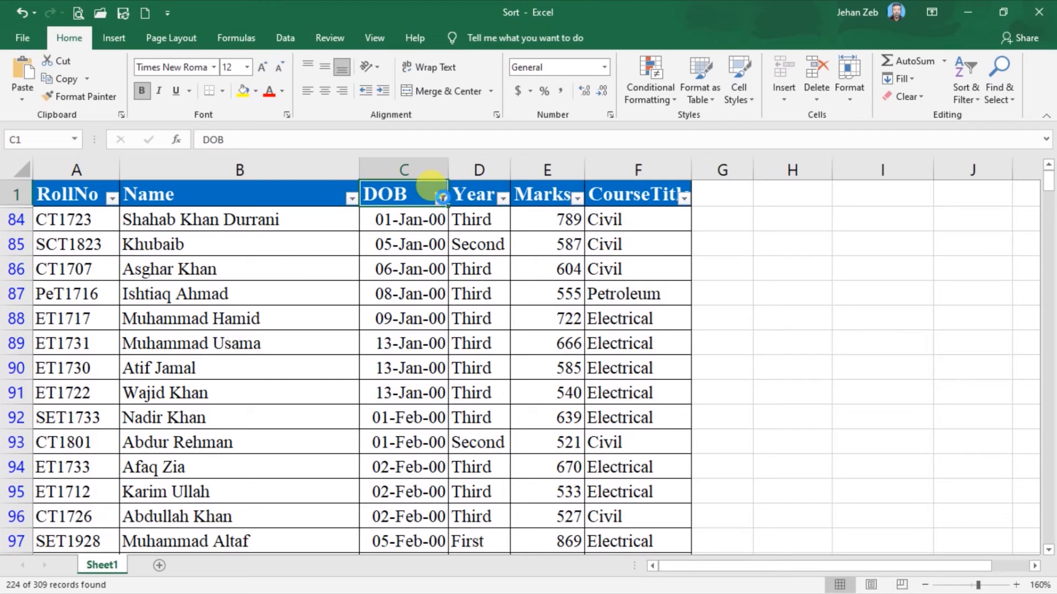
- Filter the DOB column to all dates in the period August, and look through the filtered records
click(441, 198)
mouse_move(424, 329)
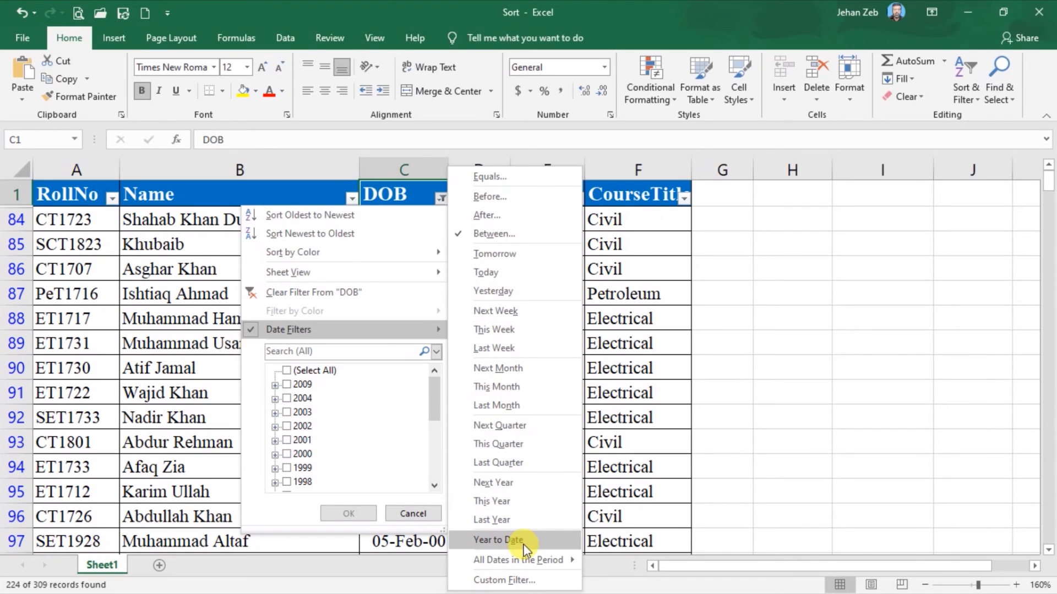
mouse_move(527, 562)
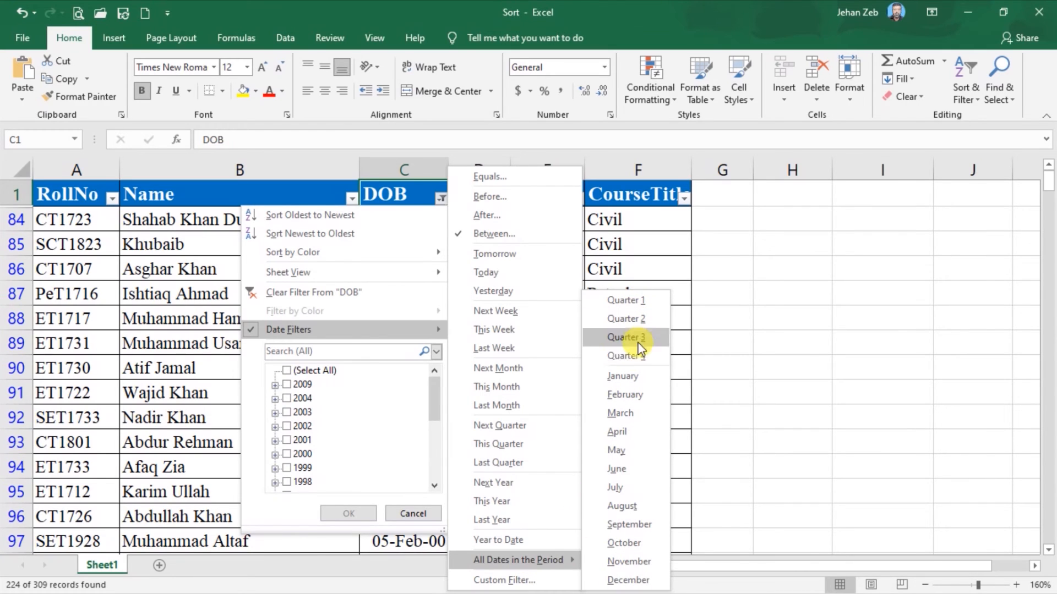
click(622, 506)
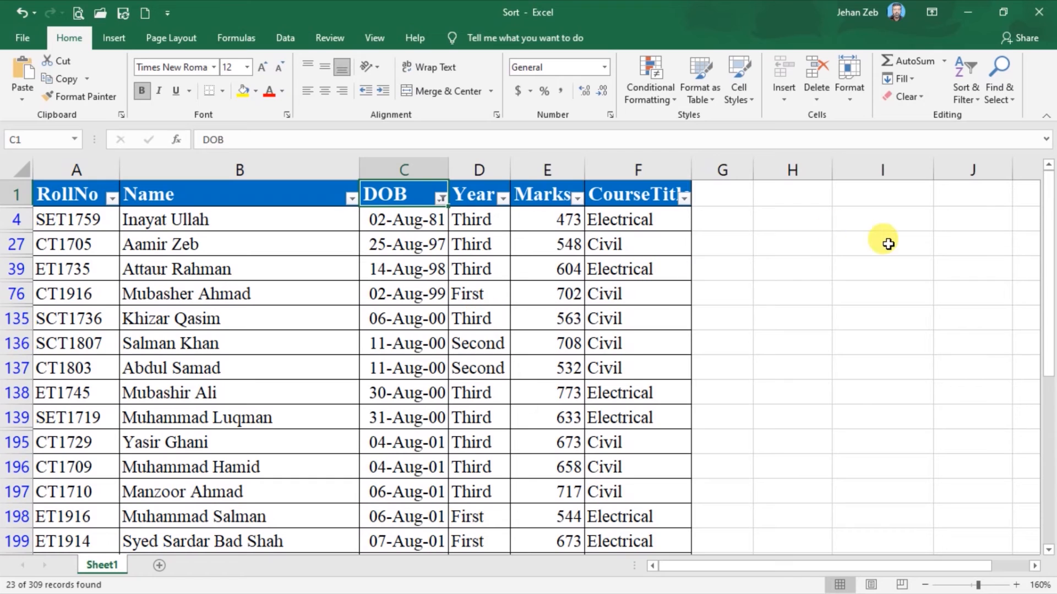
drag(1048, 236, 1050, 461)
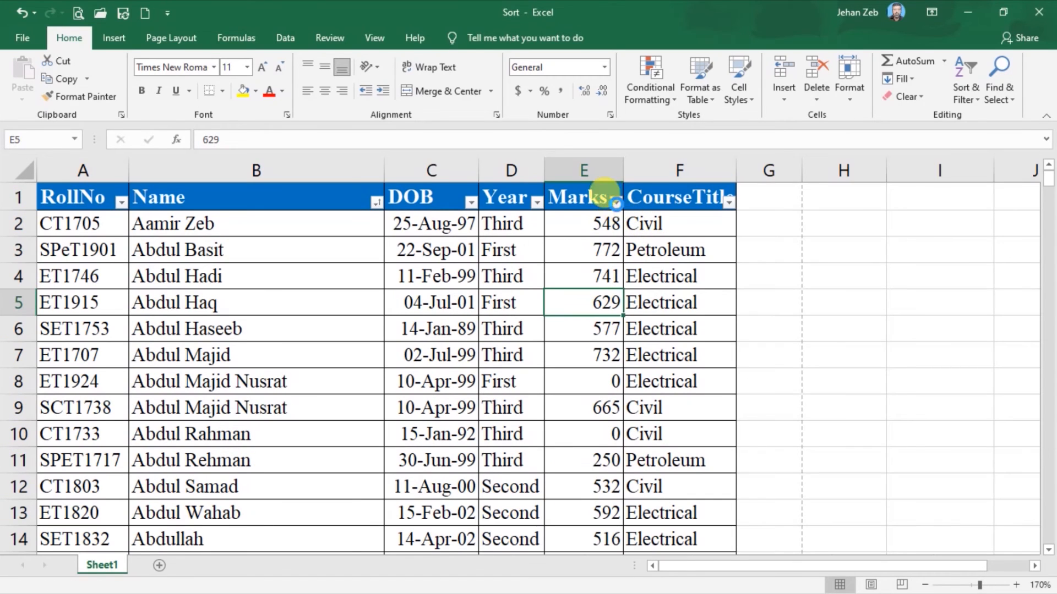
- Filter the Marks column with an Equals number filter set to 665
click(615, 202)
mouse_move(511, 334)
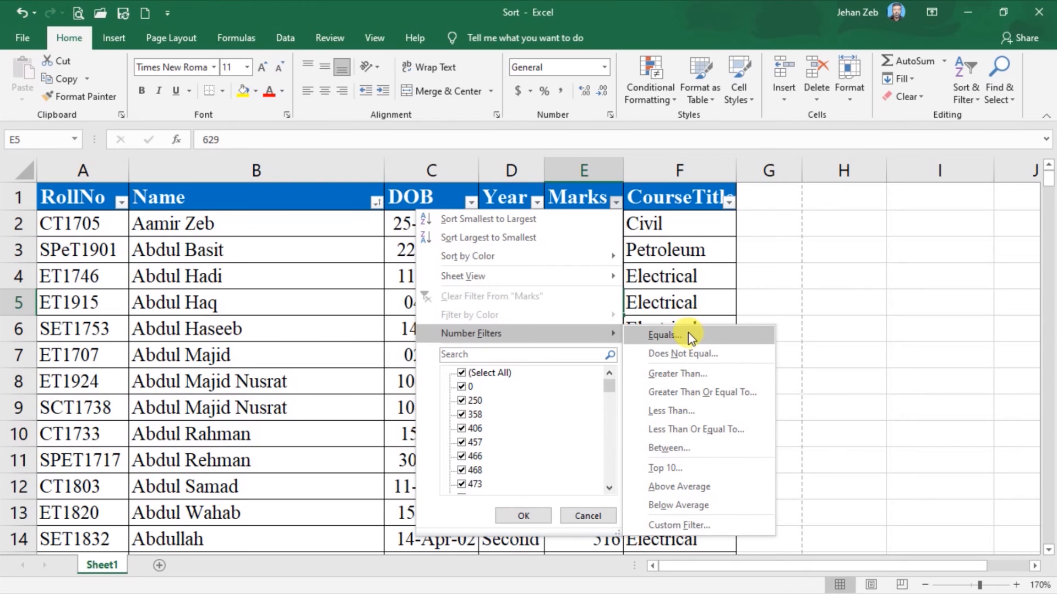
click(668, 337)
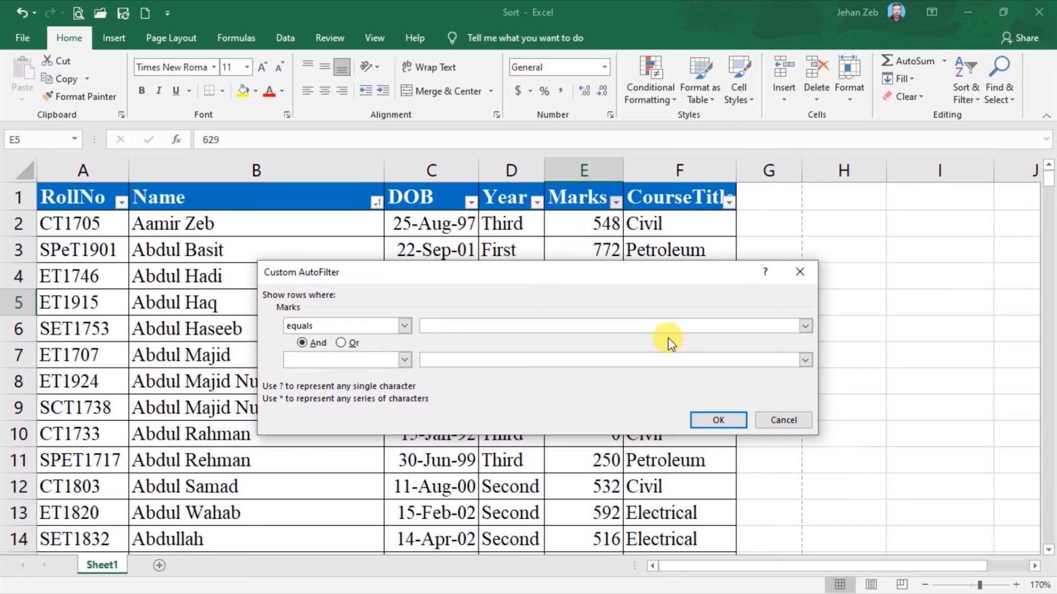
key(Return)
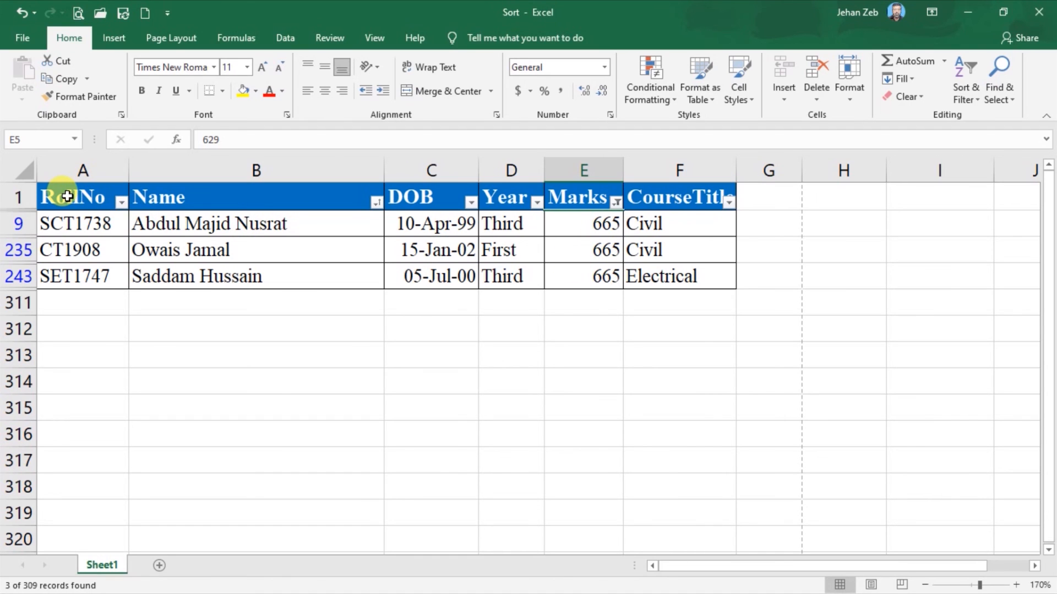
- Copy the filtered records with their header row into the empty area starting at cell H312, and view the pasted columns
drag(67, 197, 666, 280)
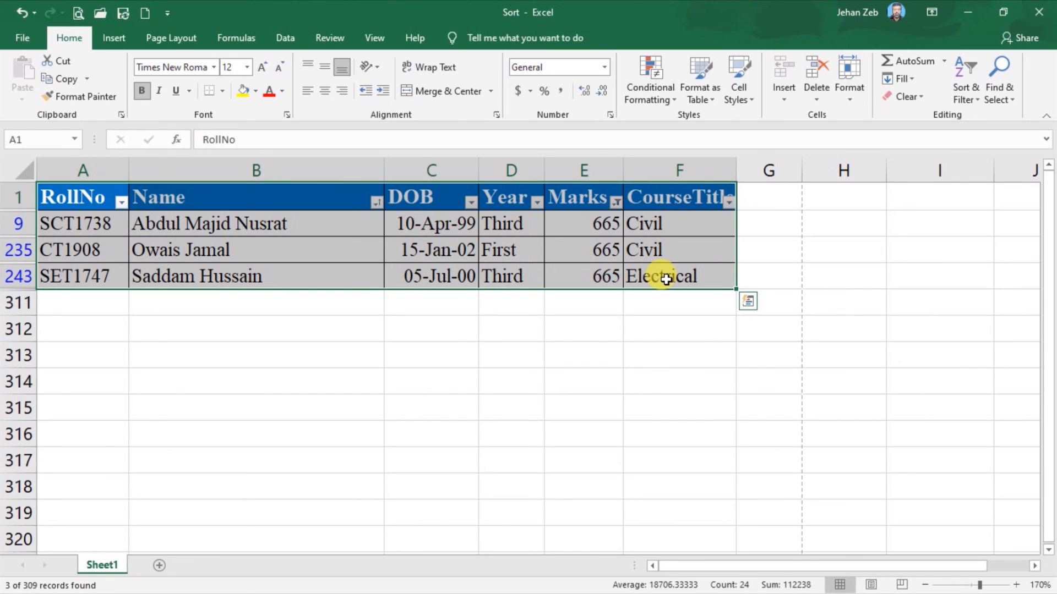
key(ctrl+c)
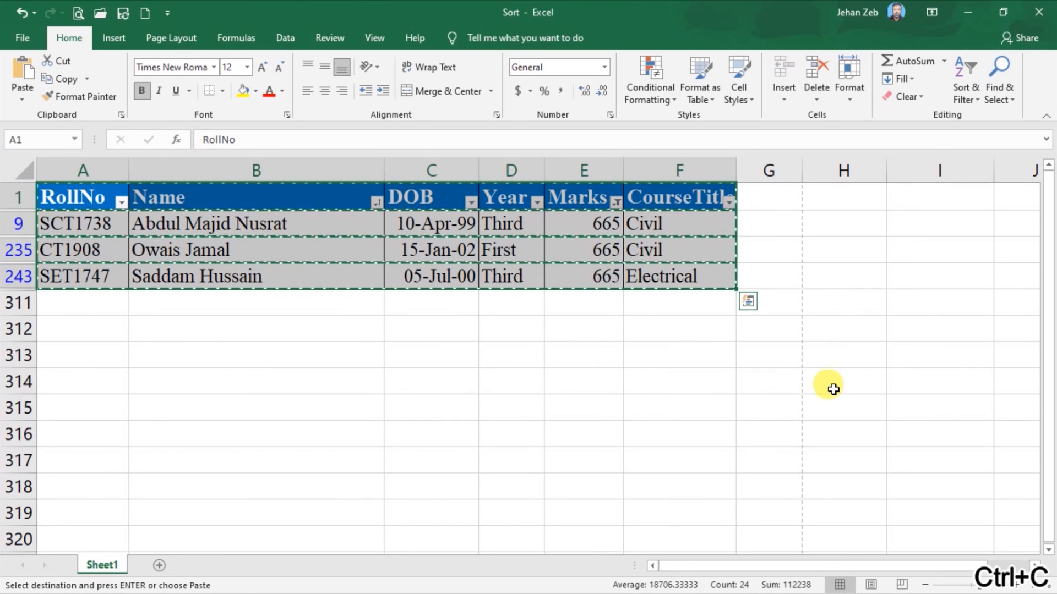
click(837, 333)
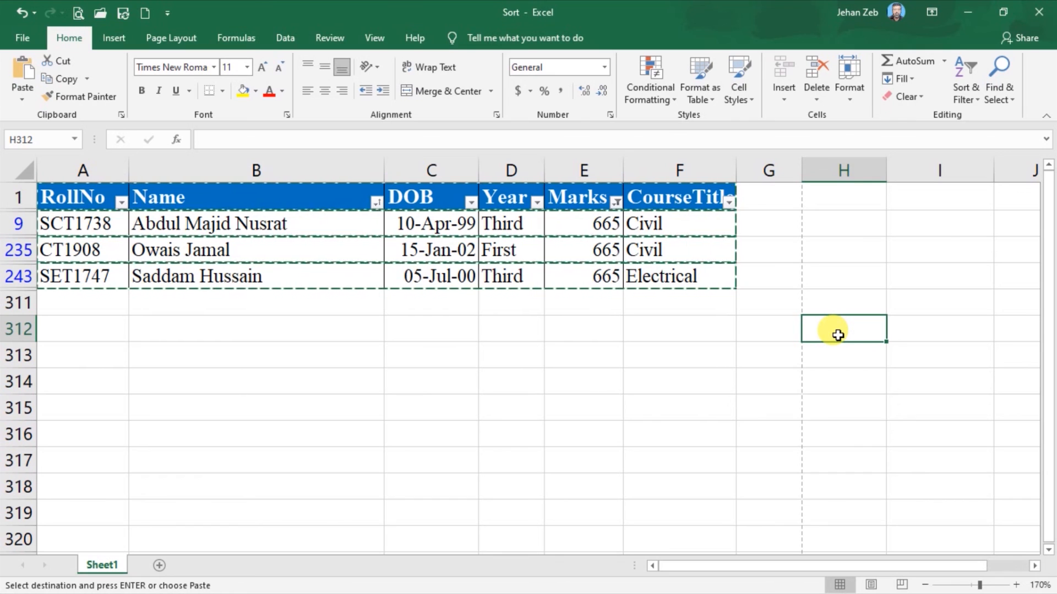
key(ctrl+v)
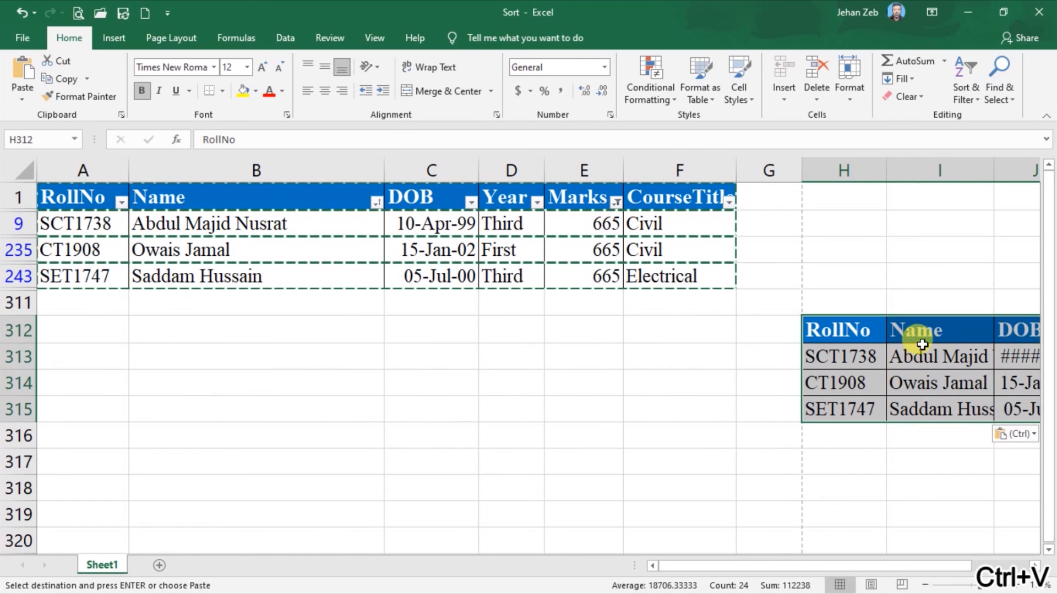
drag(825, 566, 896, 556)
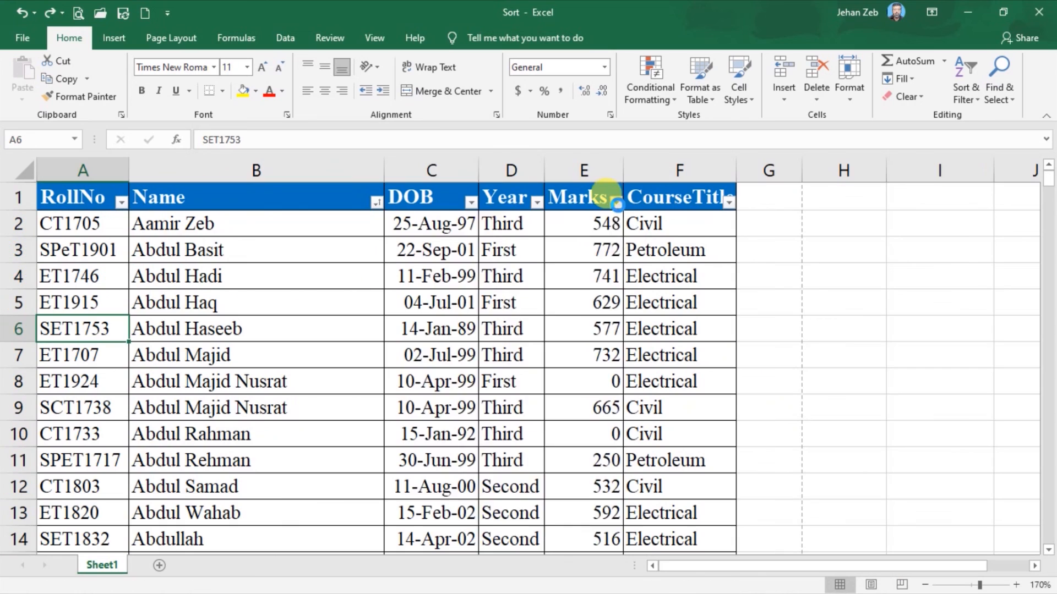
- Filter the Marks column with a Between number filter using 500 as the lower limit plus an upper limit, and look through the filtered records
click(616, 204)
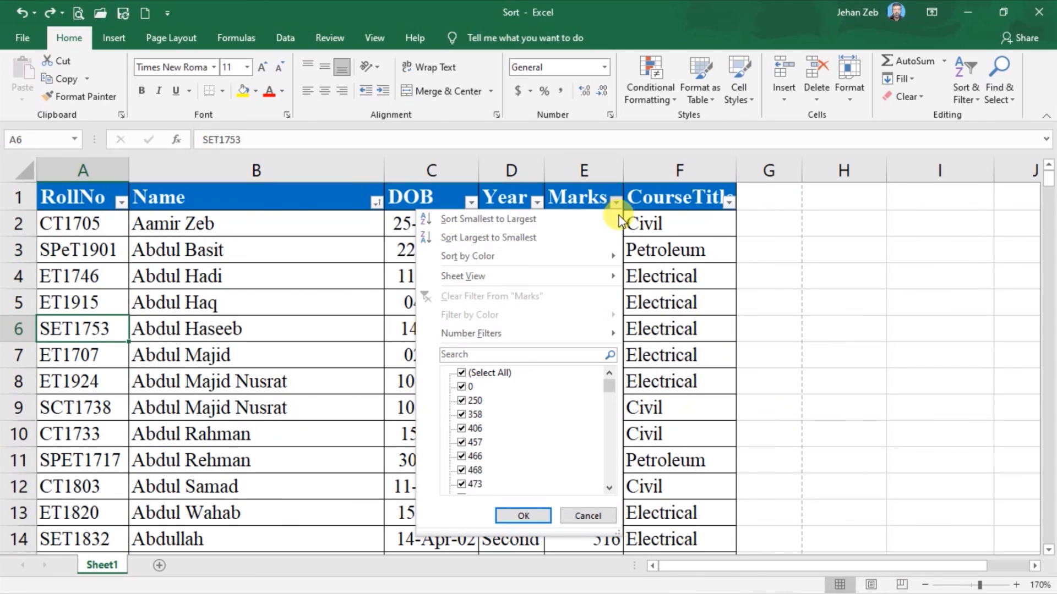
mouse_move(529, 342)
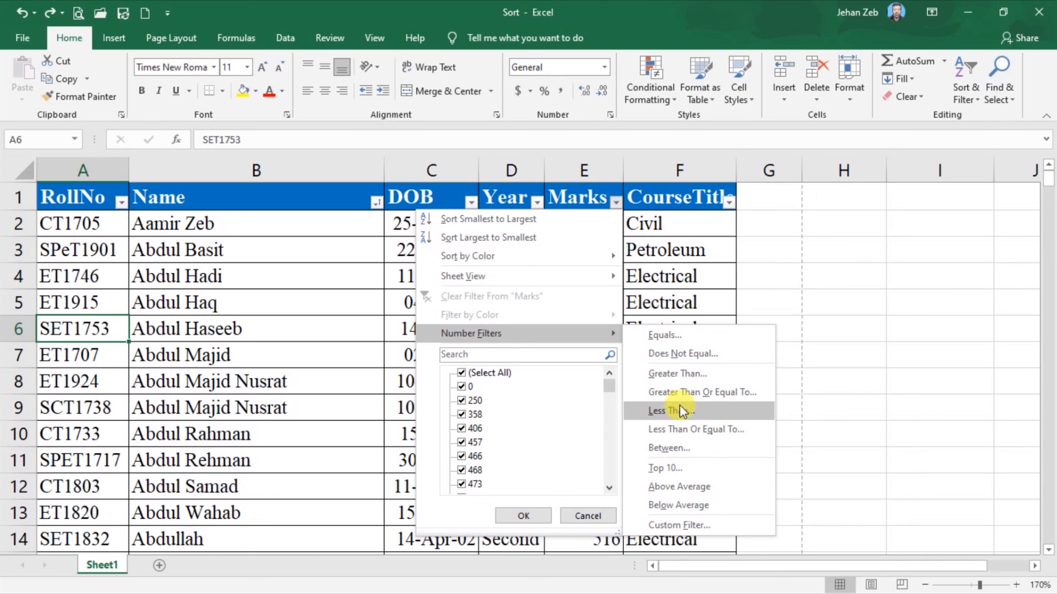
click(668, 450)
text(500)
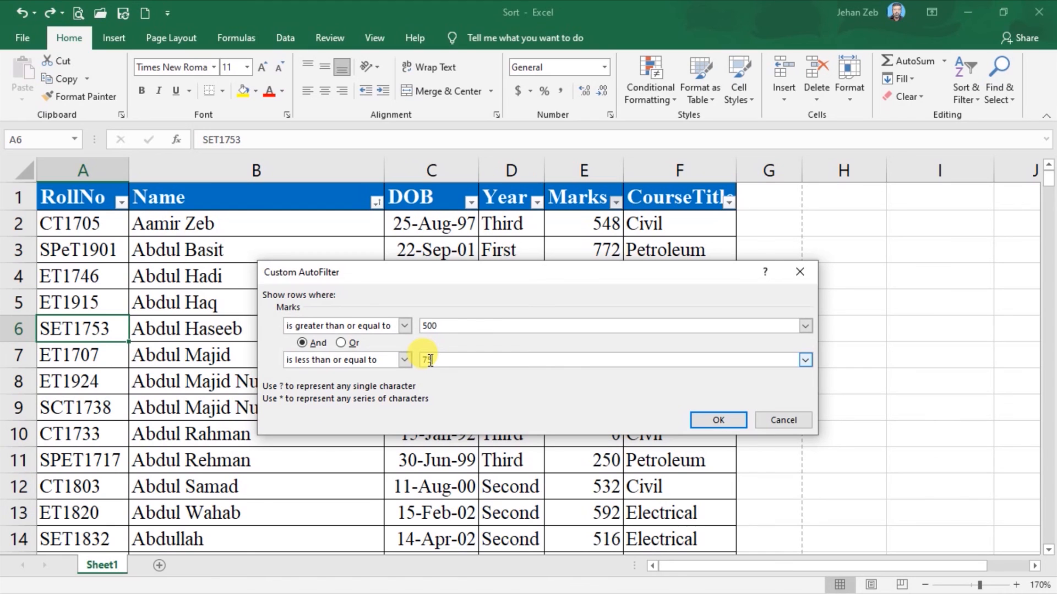
click(718, 421)
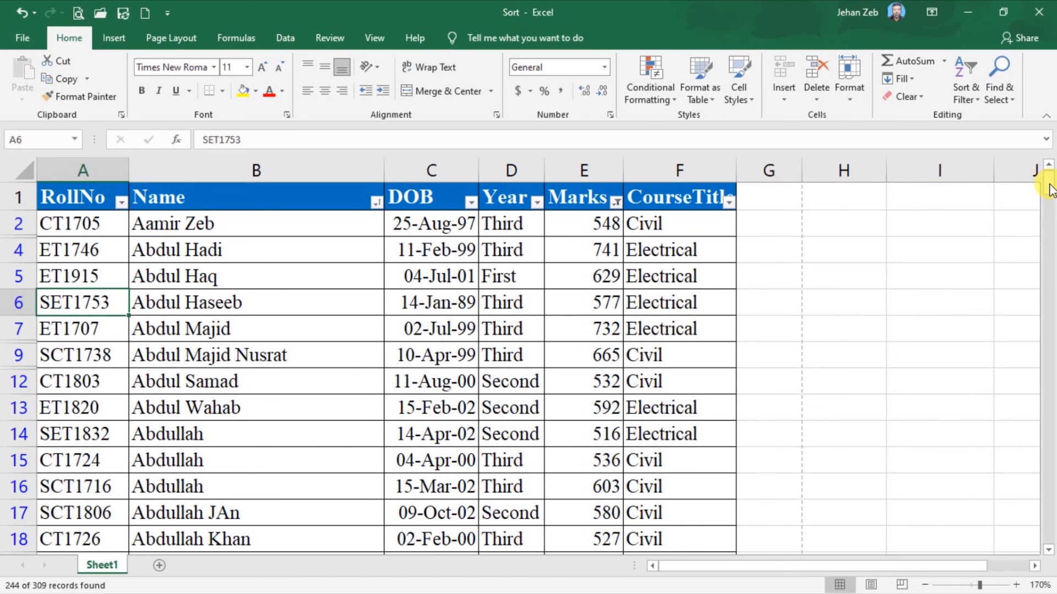
drag(1049, 187, 1038, 130)
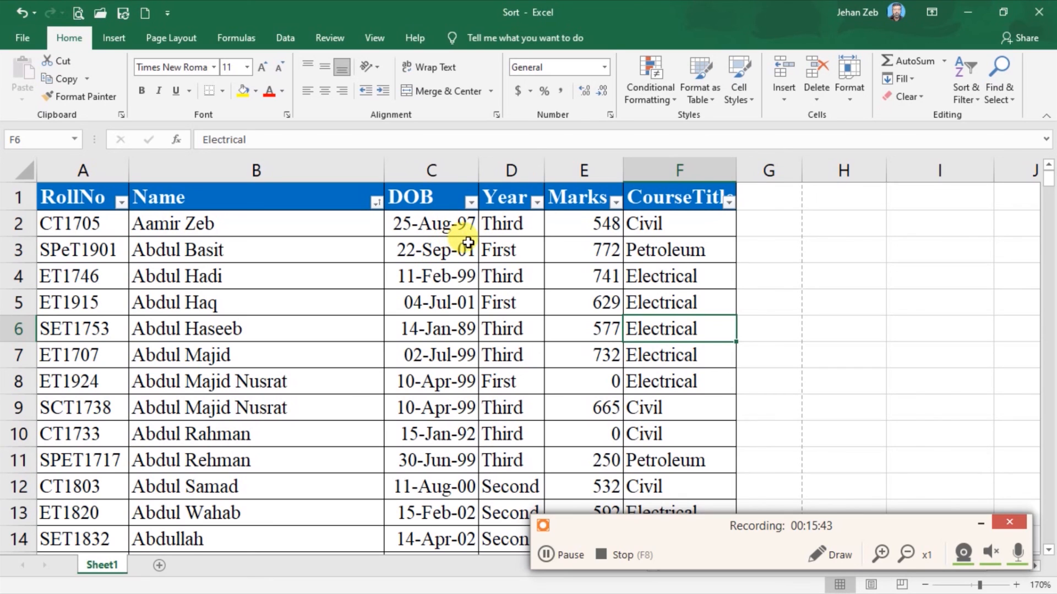
- Turn off filtering for the student records table
click(976, 85)
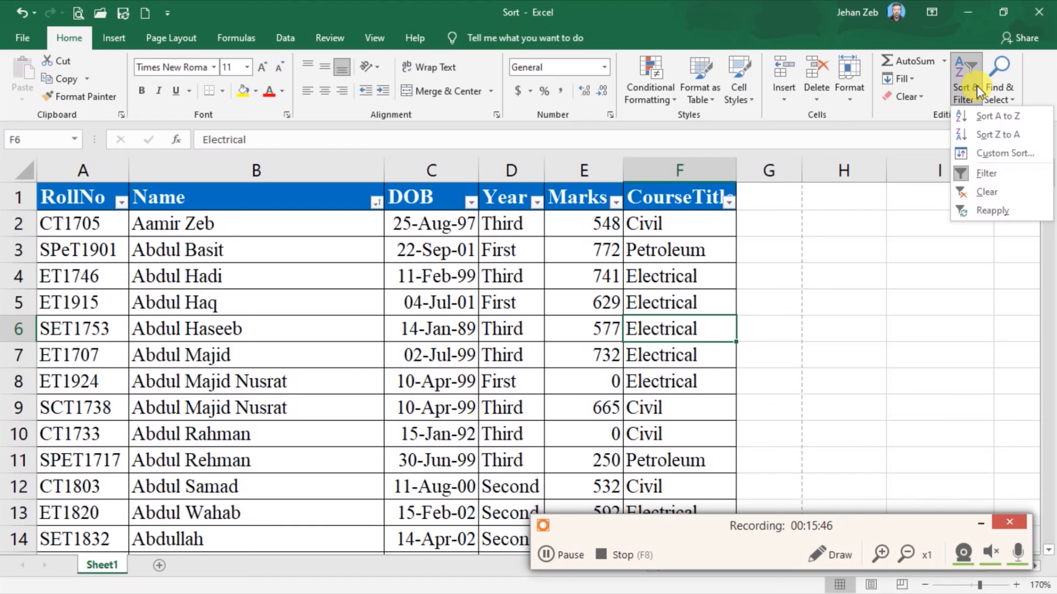
click(980, 175)
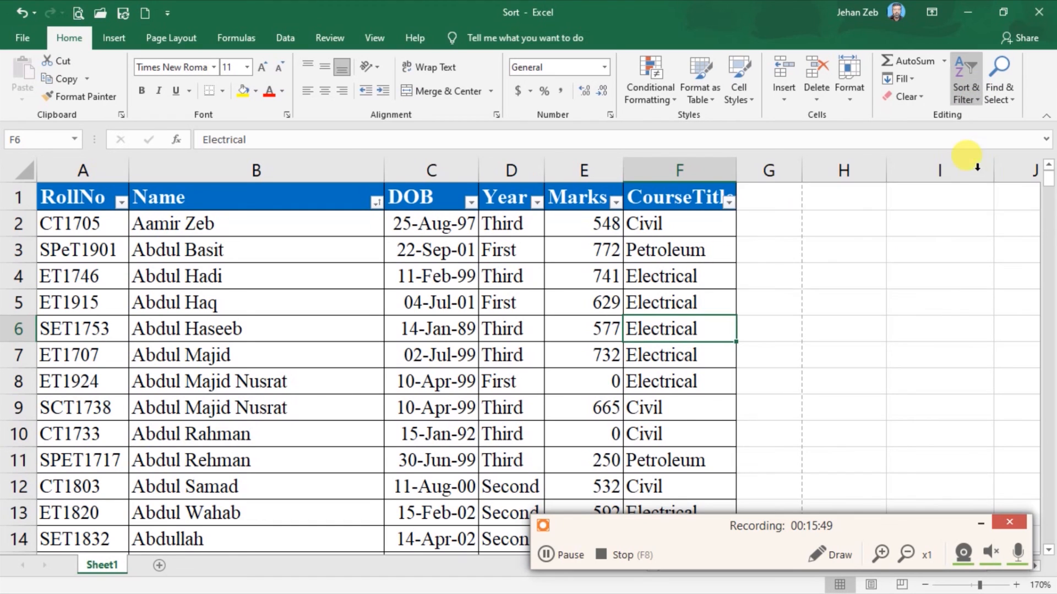